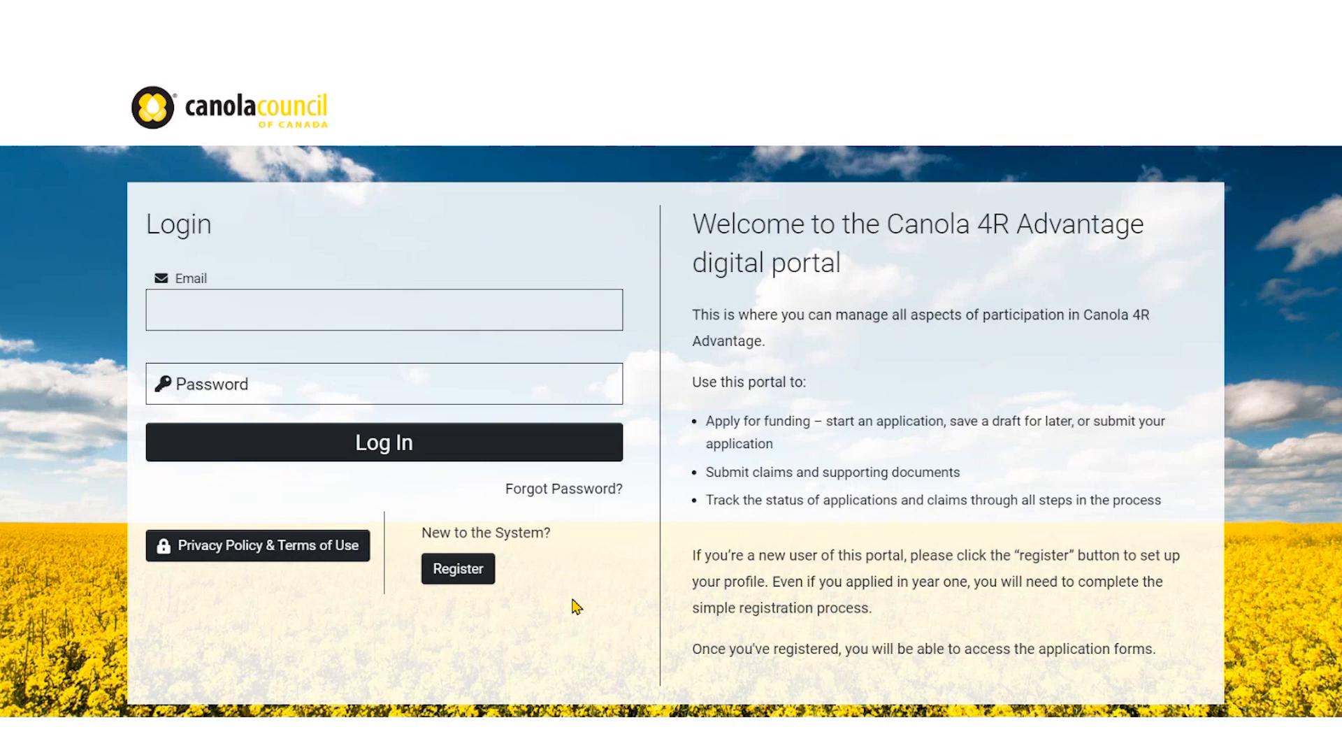
# Start a new portal registration and choose the Grower Applicant role
pyautogui.click(473, 577)
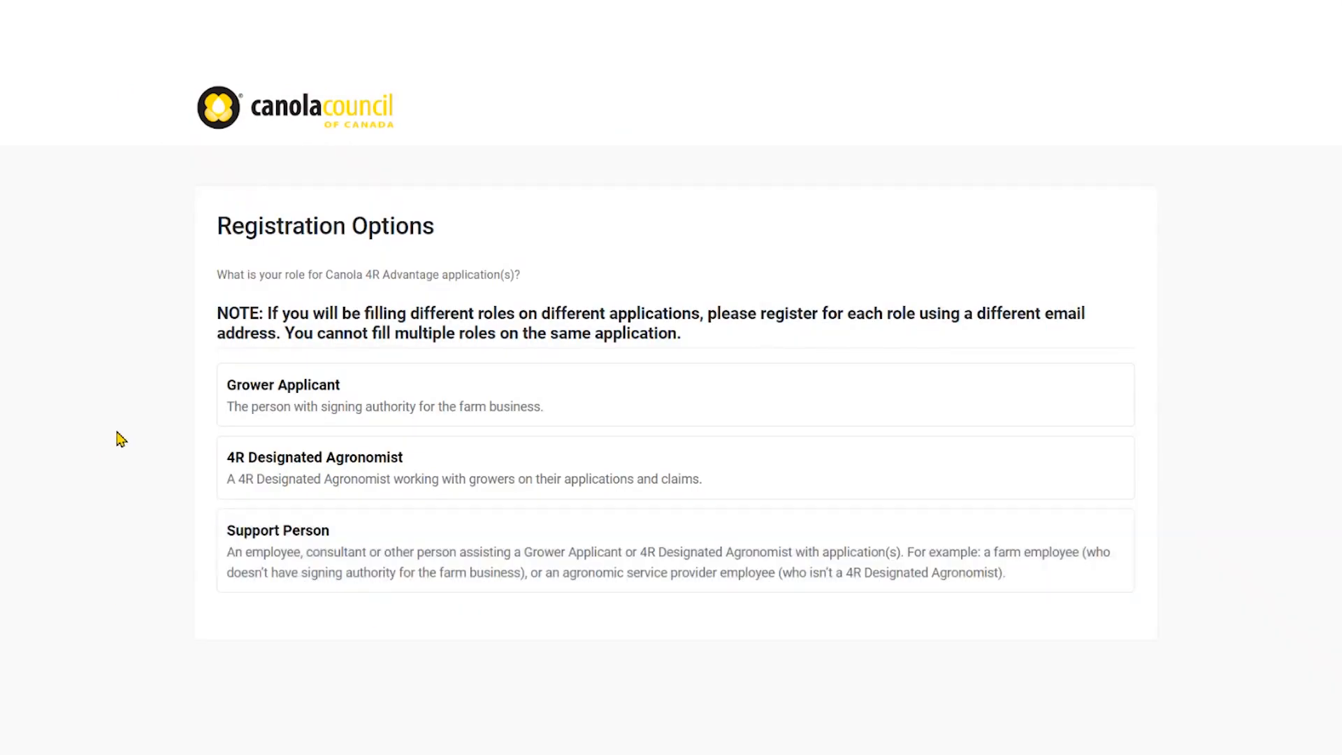
pyautogui.click(276, 406)
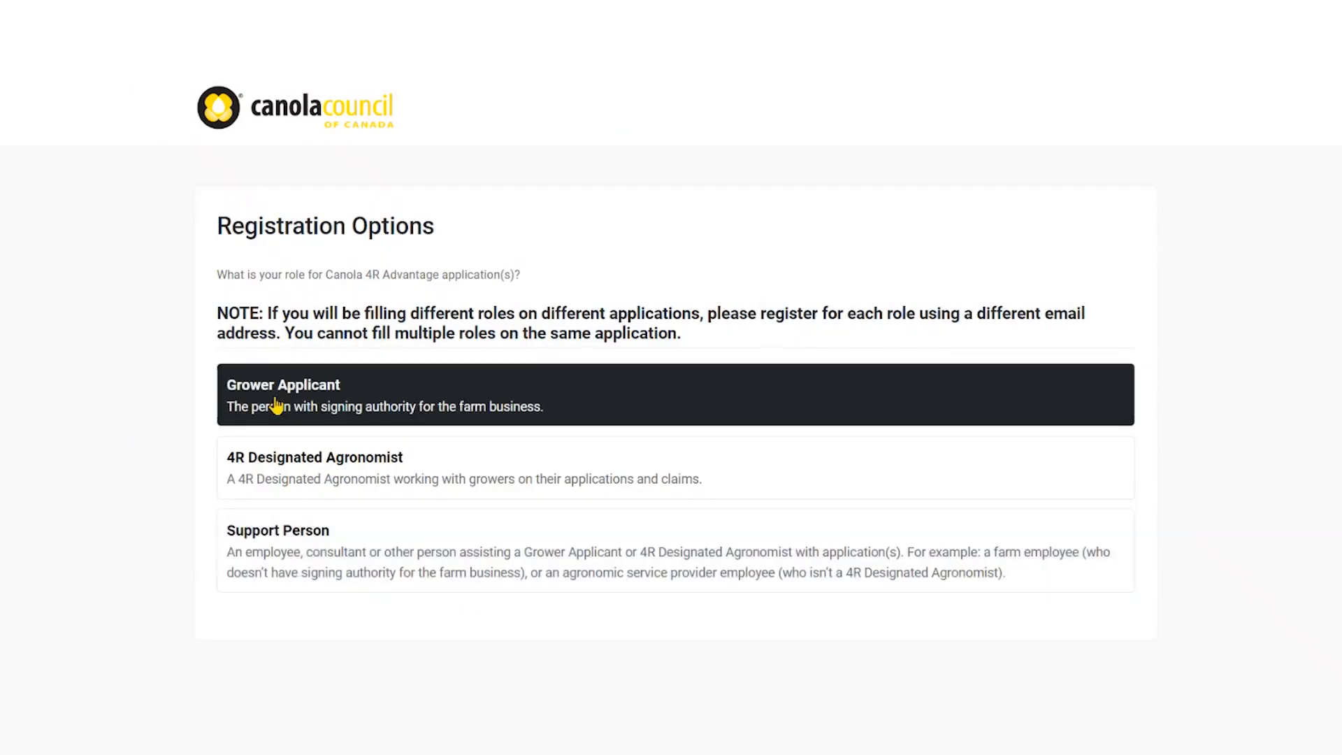
pyautogui.click(268, 455)
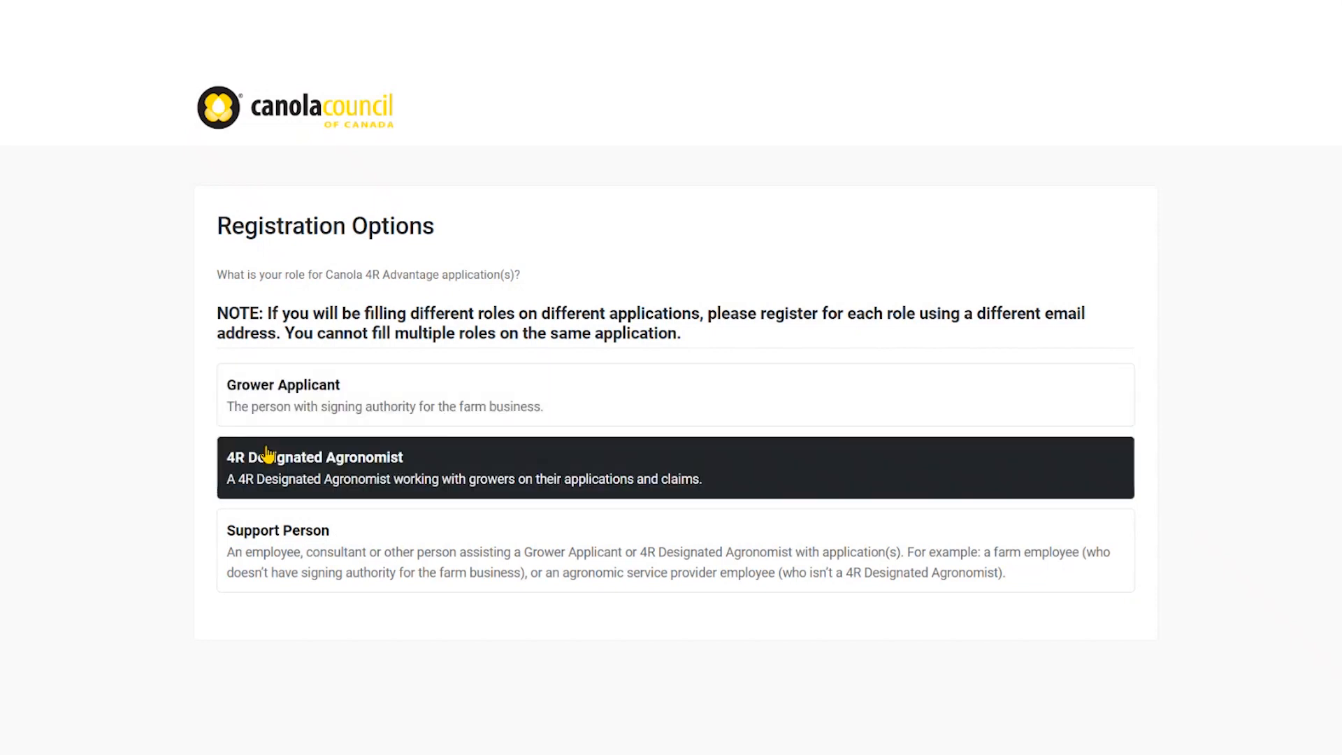
pyautogui.click(261, 549)
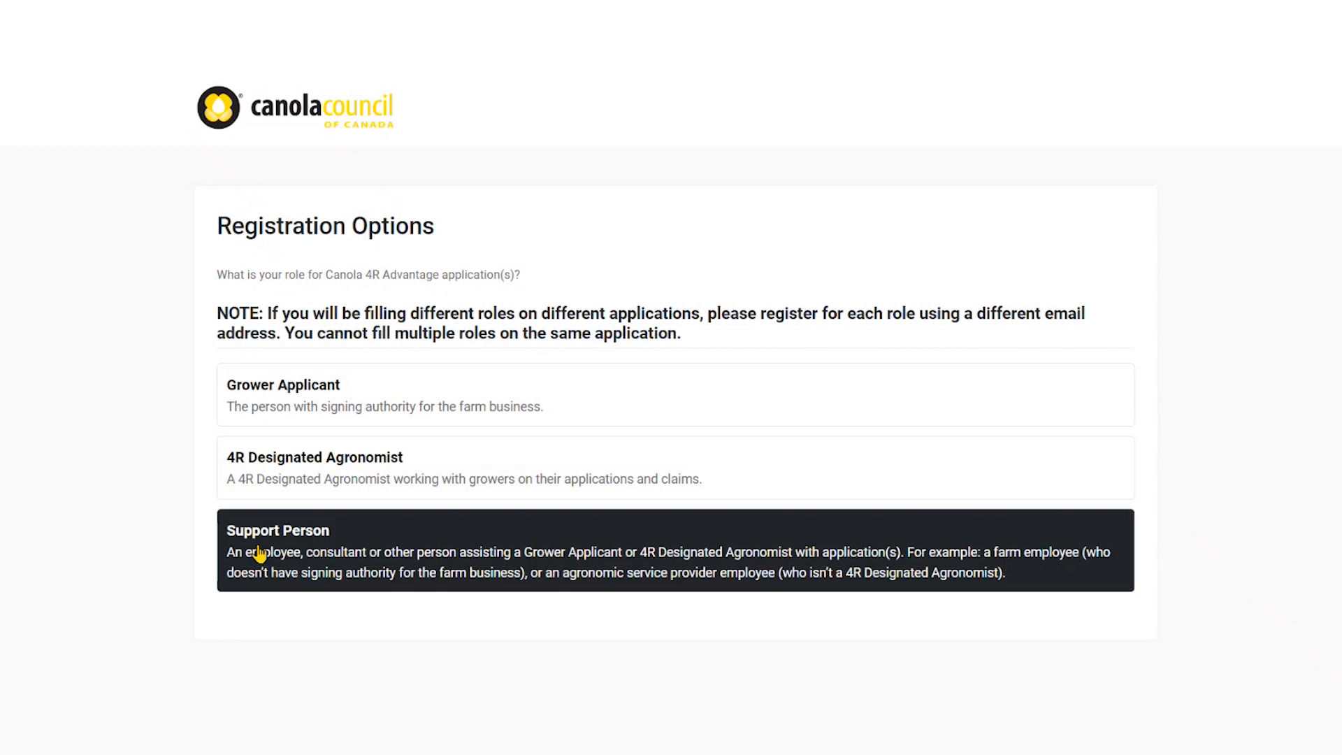
pyautogui.click(244, 404)
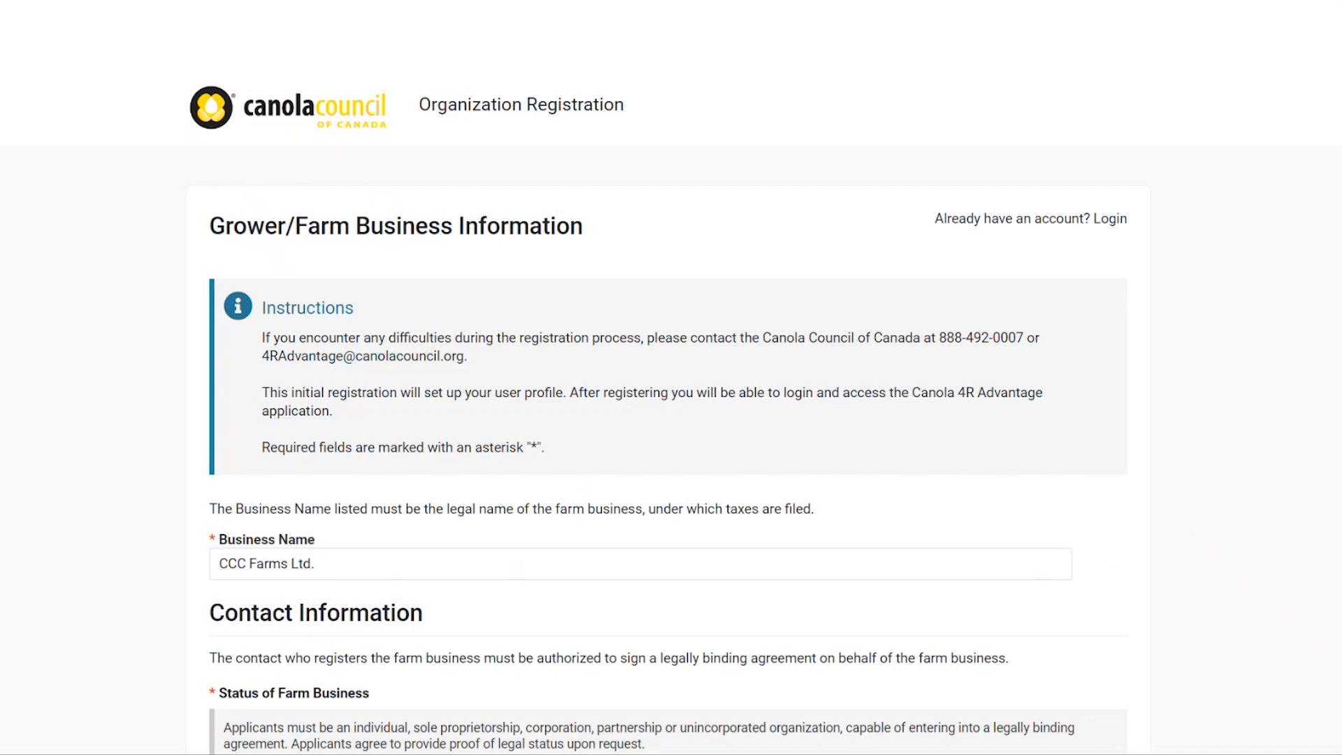
# Review the prefilled registration form, pass the not-a-robot check and submit it
pyautogui.scroll(-1, 161, 246)
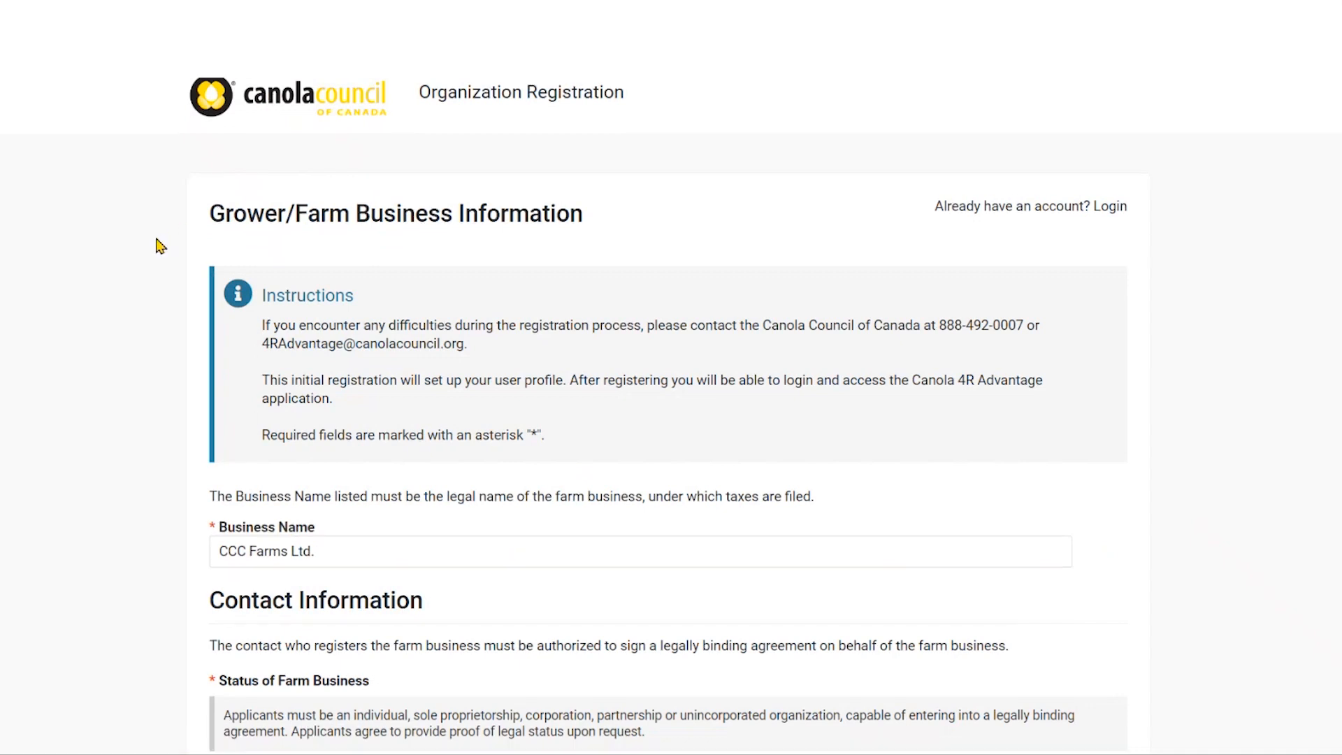
pyautogui.scroll(-1, 160, 246)
pyautogui.scroll(-1, 161, 246)
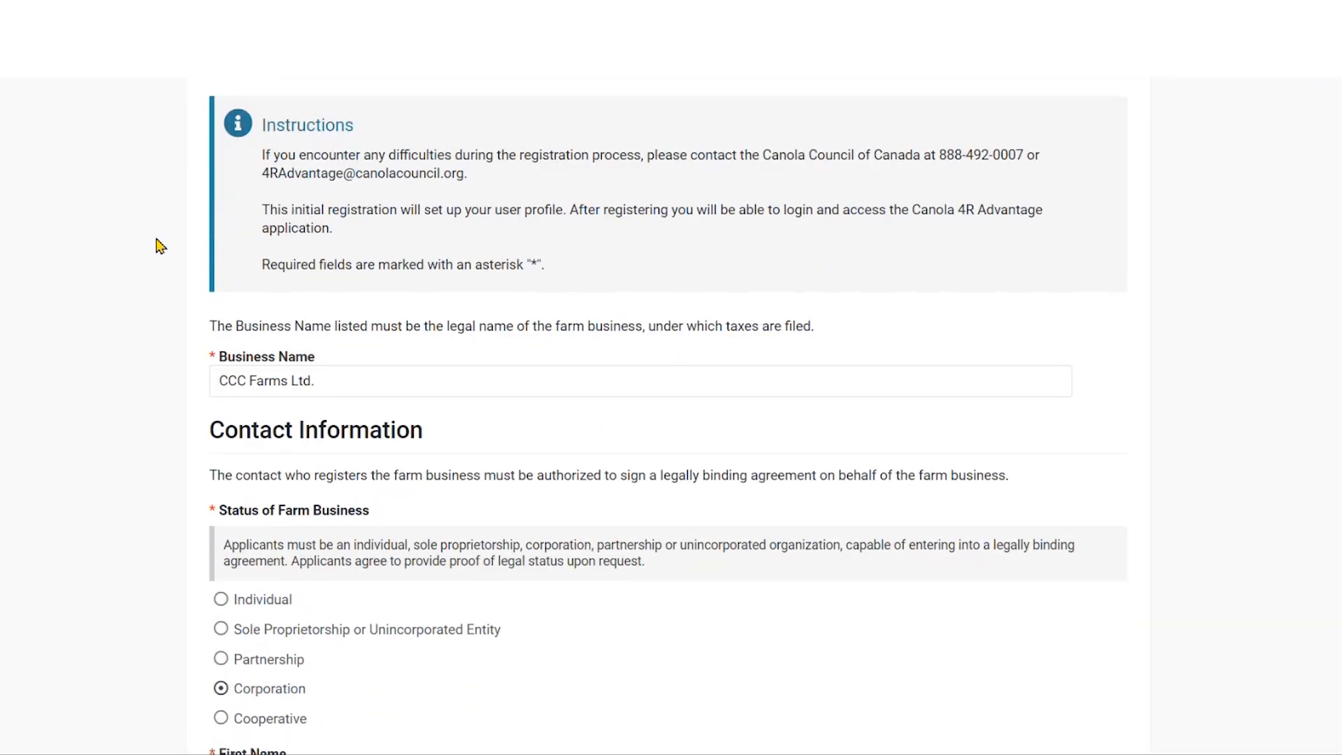
pyautogui.scroll(-1, 161, 246)
pyautogui.scroll(-3, 160, 246)
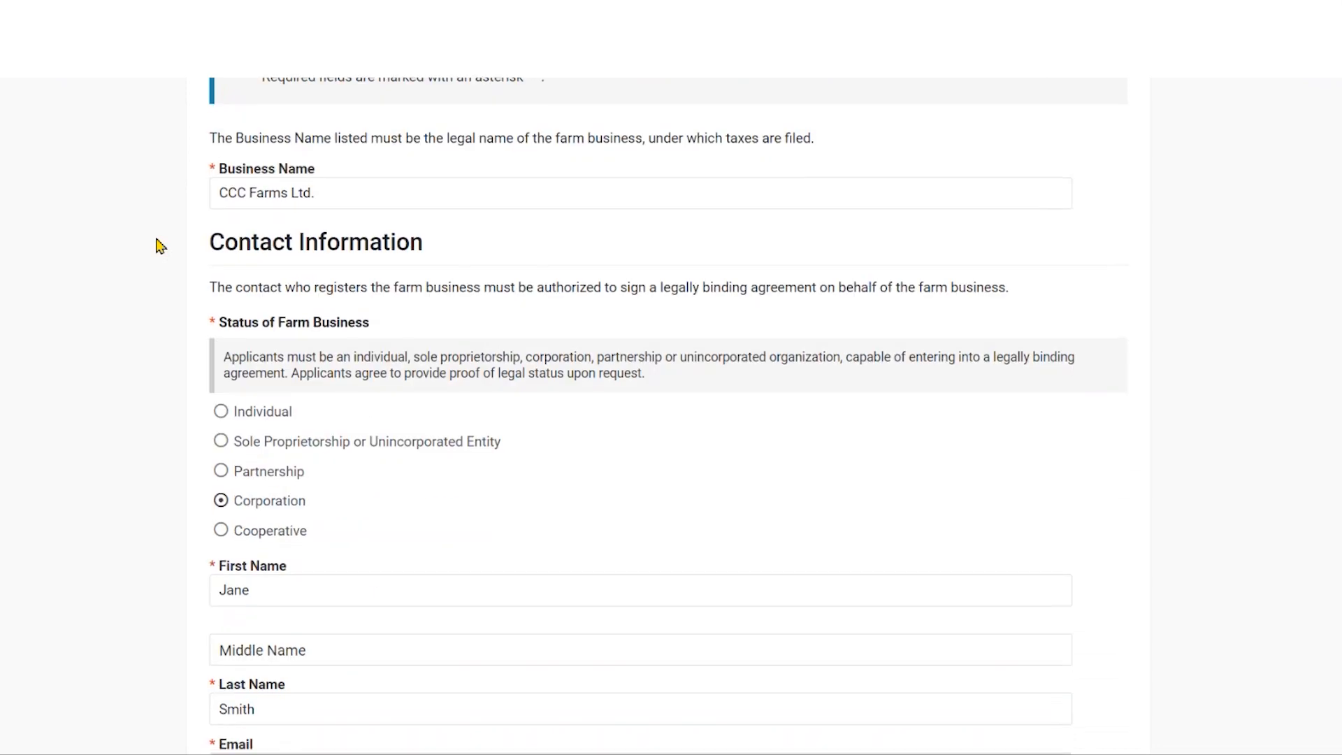
pyautogui.scroll(-1, 160, 246)
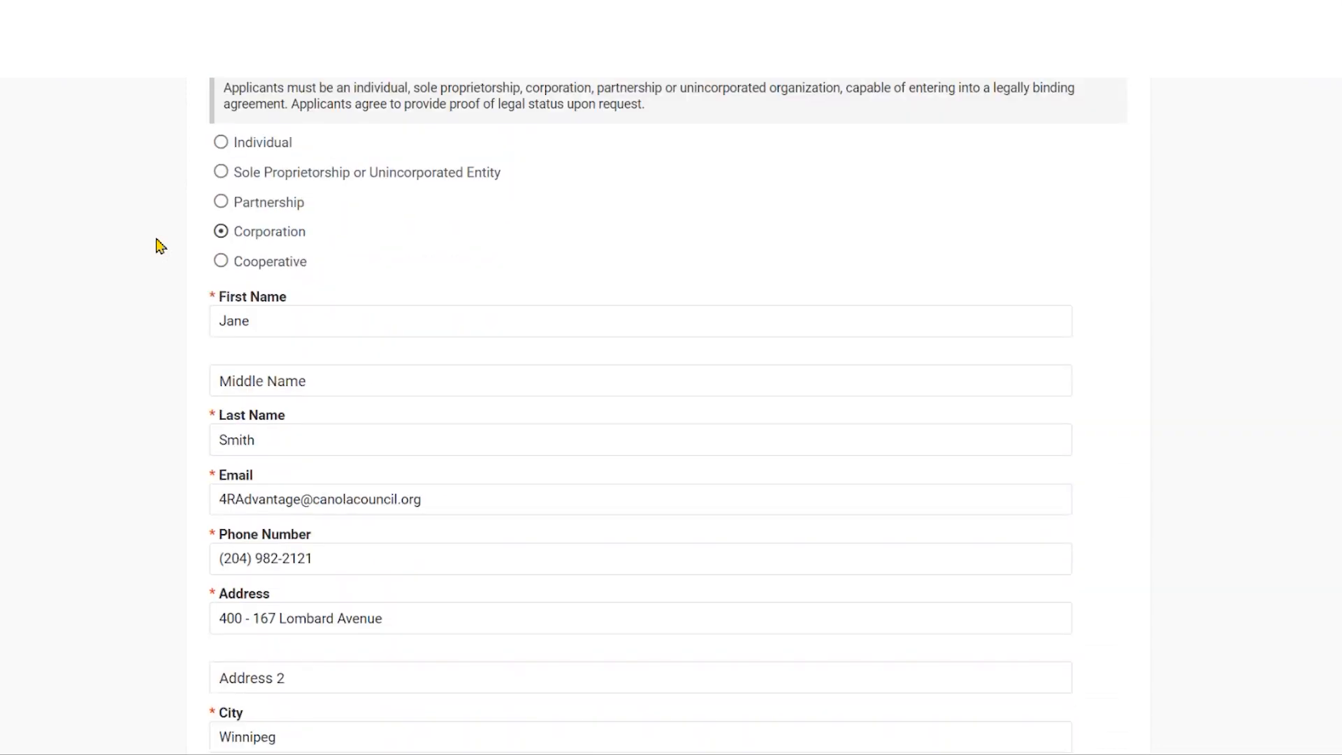
pyautogui.scroll(-3, 161, 246)
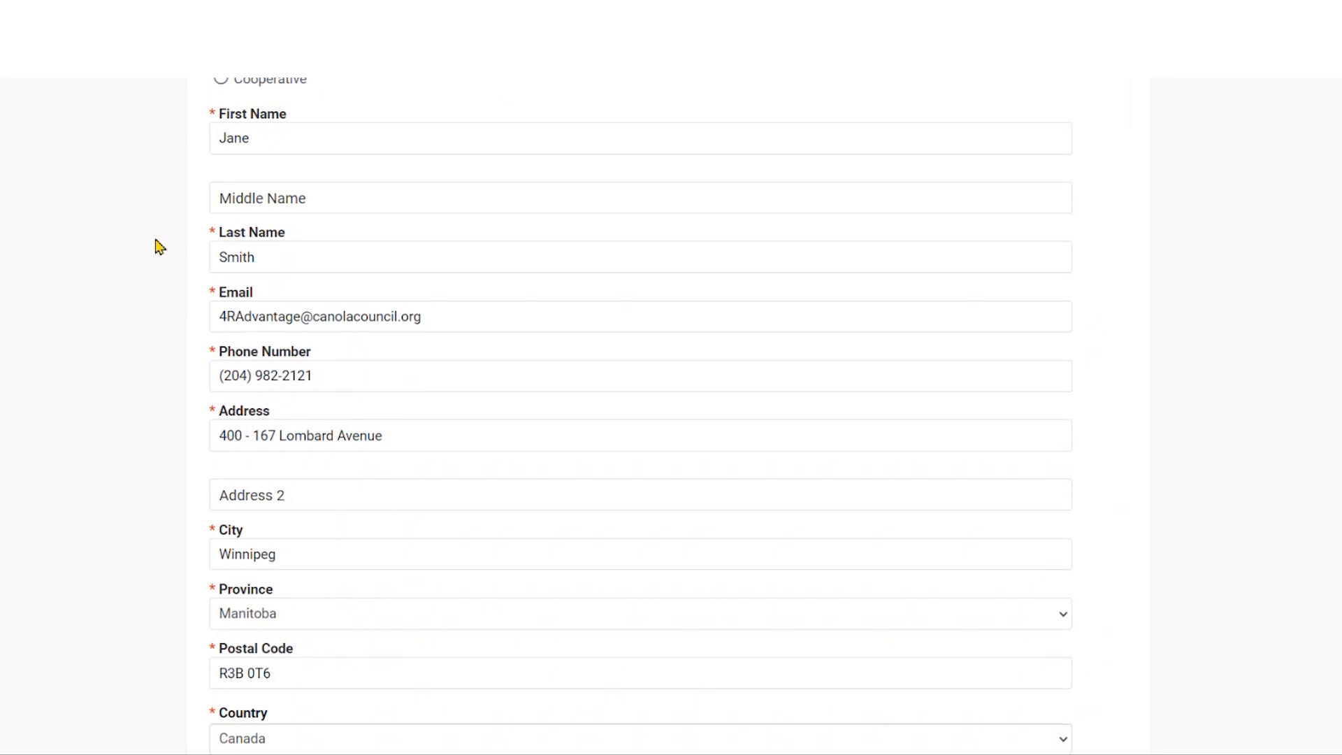
pyautogui.scroll(-2, 159, 246)
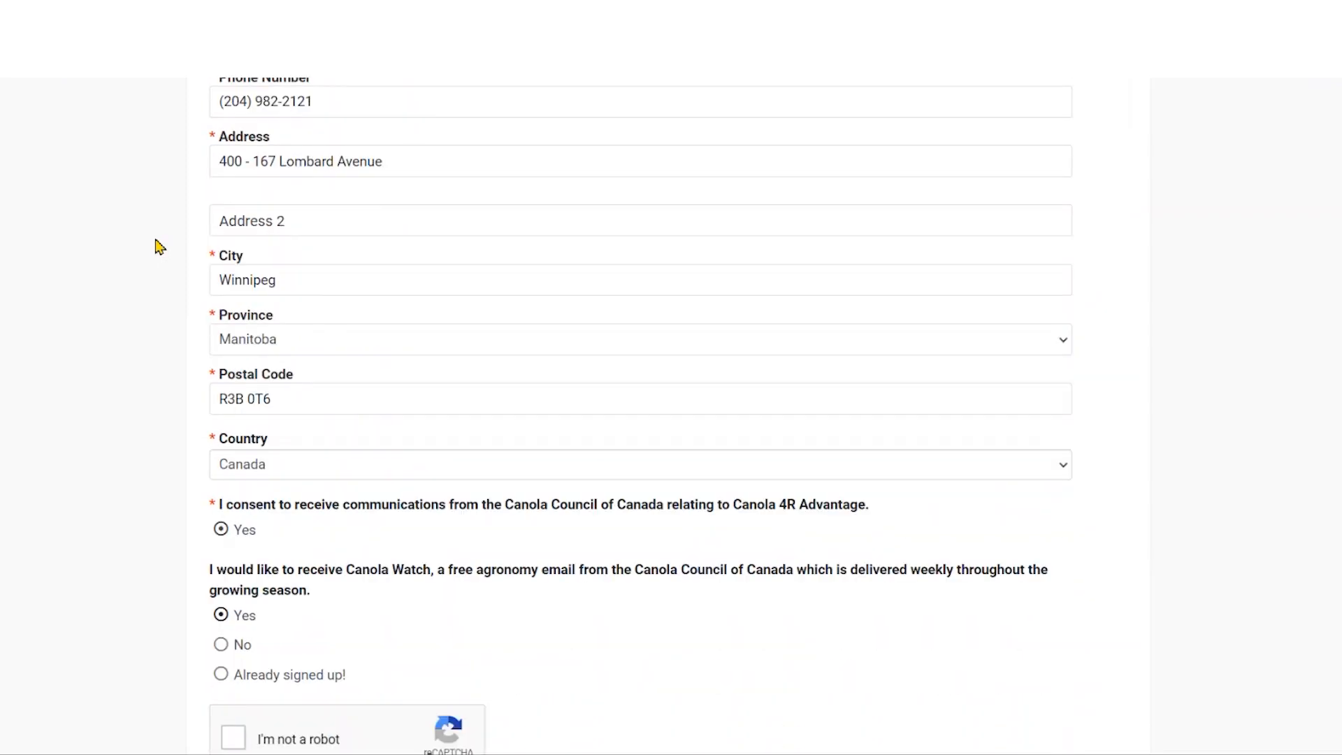
pyautogui.scroll(-1, 159, 246)
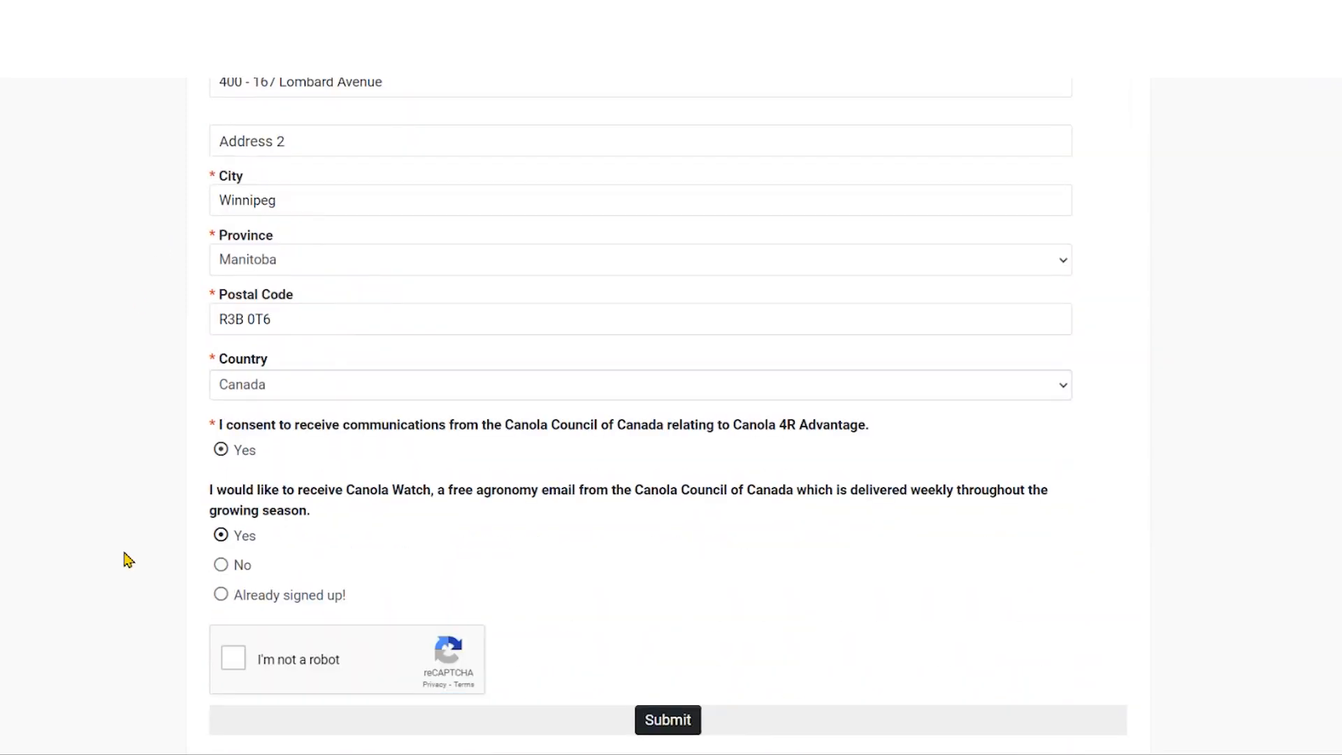
pyautogui.click(234, 661)
pyautogui.click(668, 722)
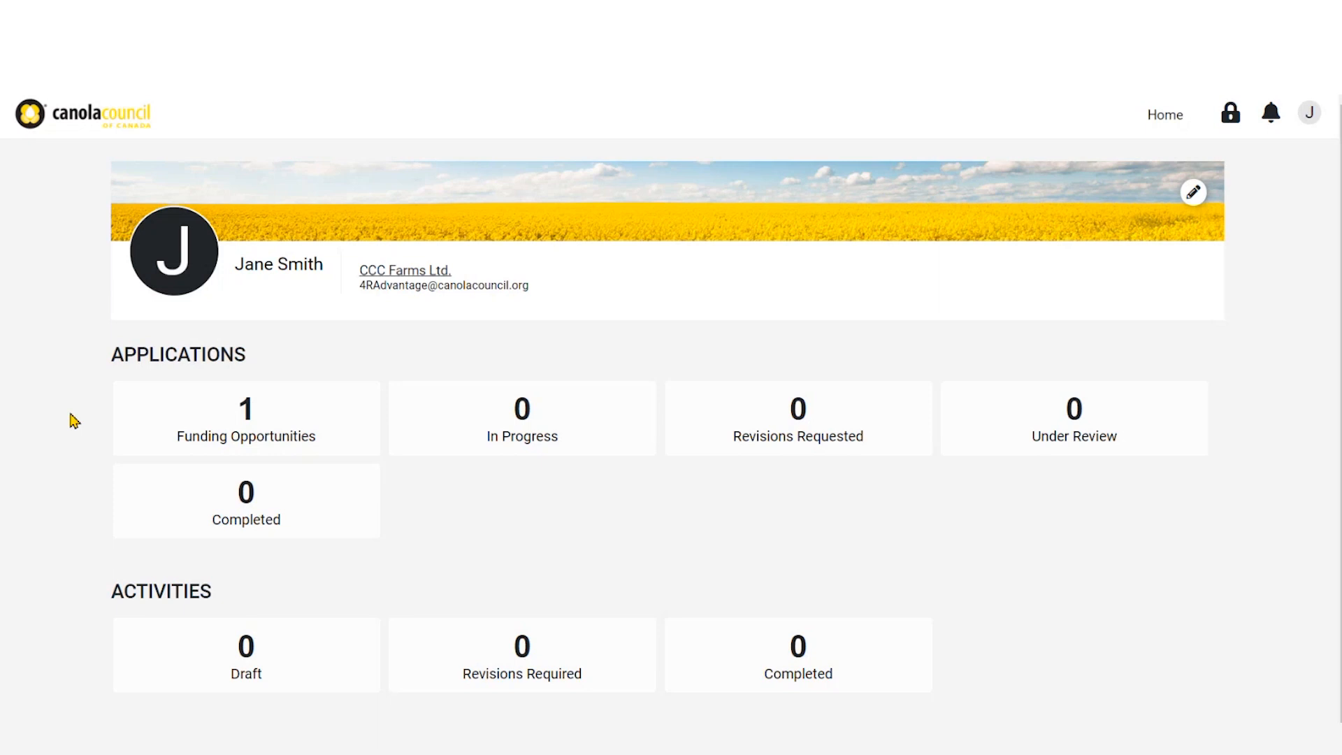
# Apply to the Program Demo funding call as a Grower/Farm Business
pyautogui.click(135, 427)
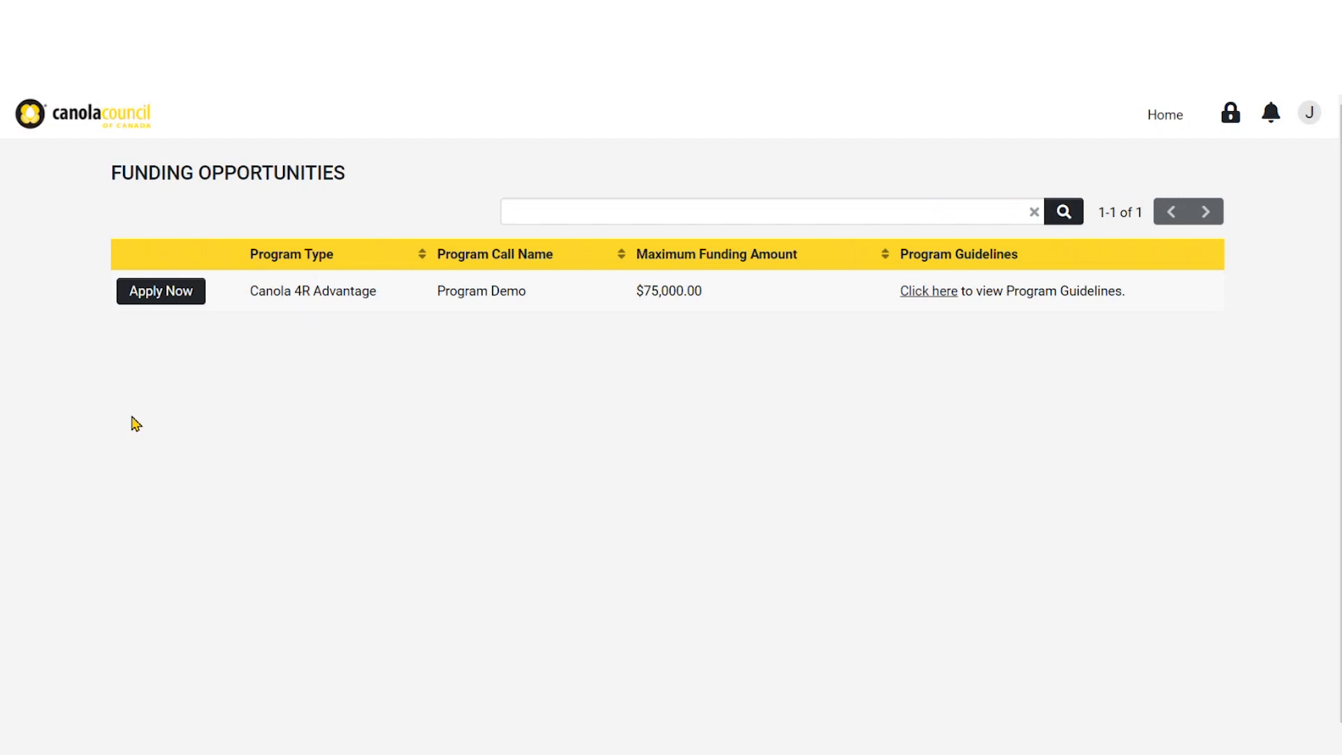
pyautogui.click(183, 299)
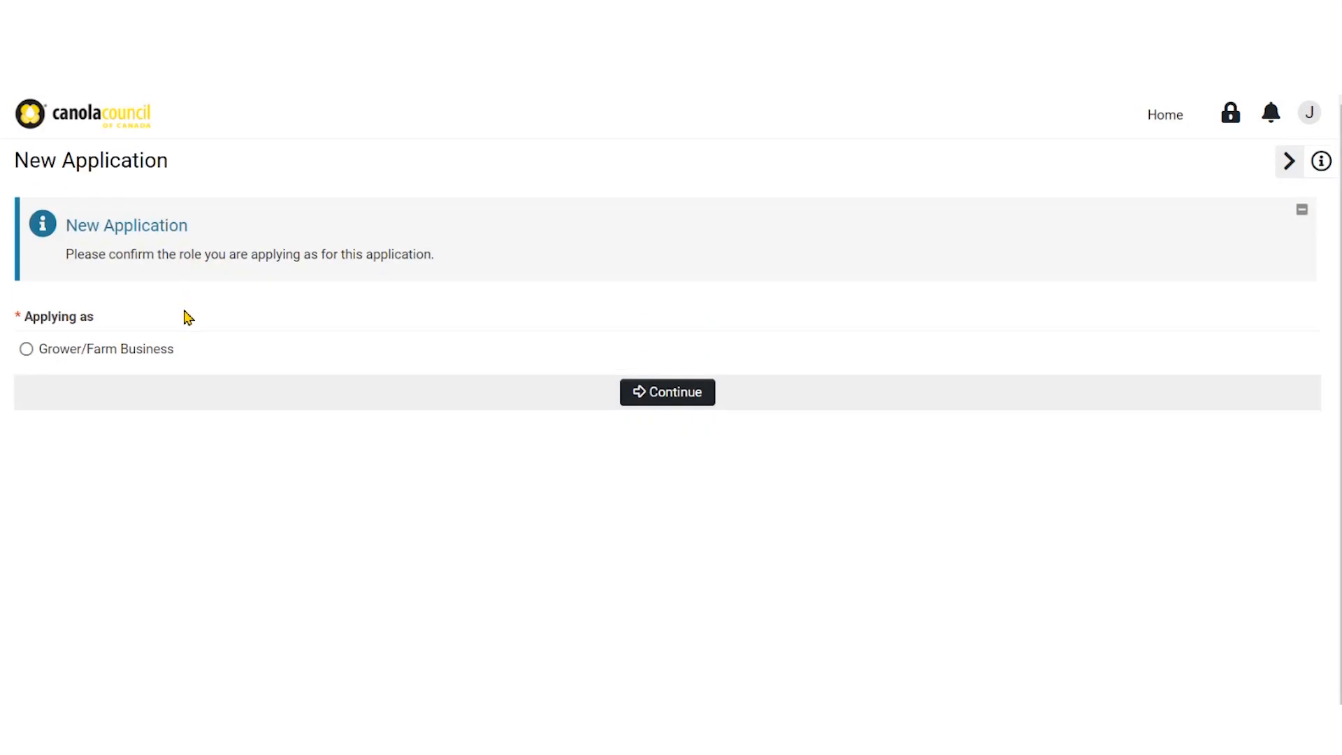
pyautogui.click(145, 359)
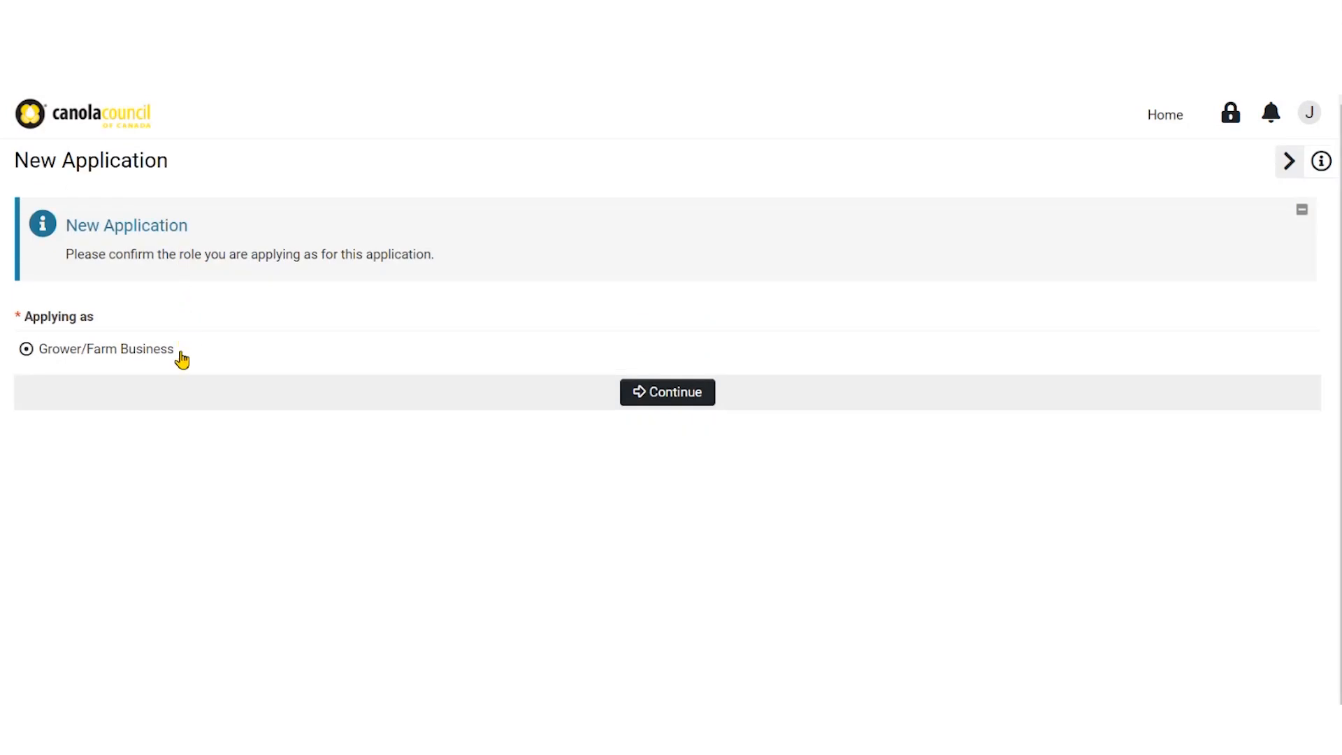
pyautogui.click(684, 394)
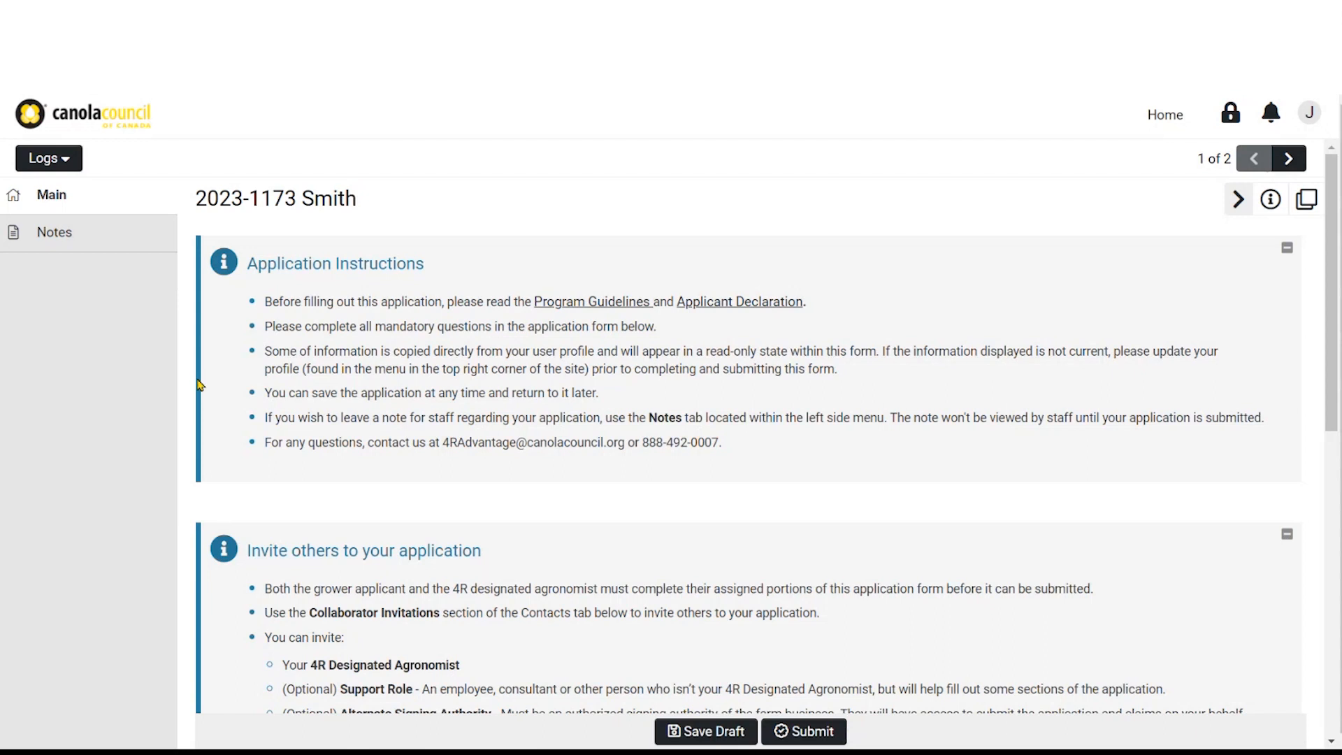
# Scroll the Contact Information tab down to the empty Collaborator Invitations table
pyautogui.scroll(-3, 197, 381)
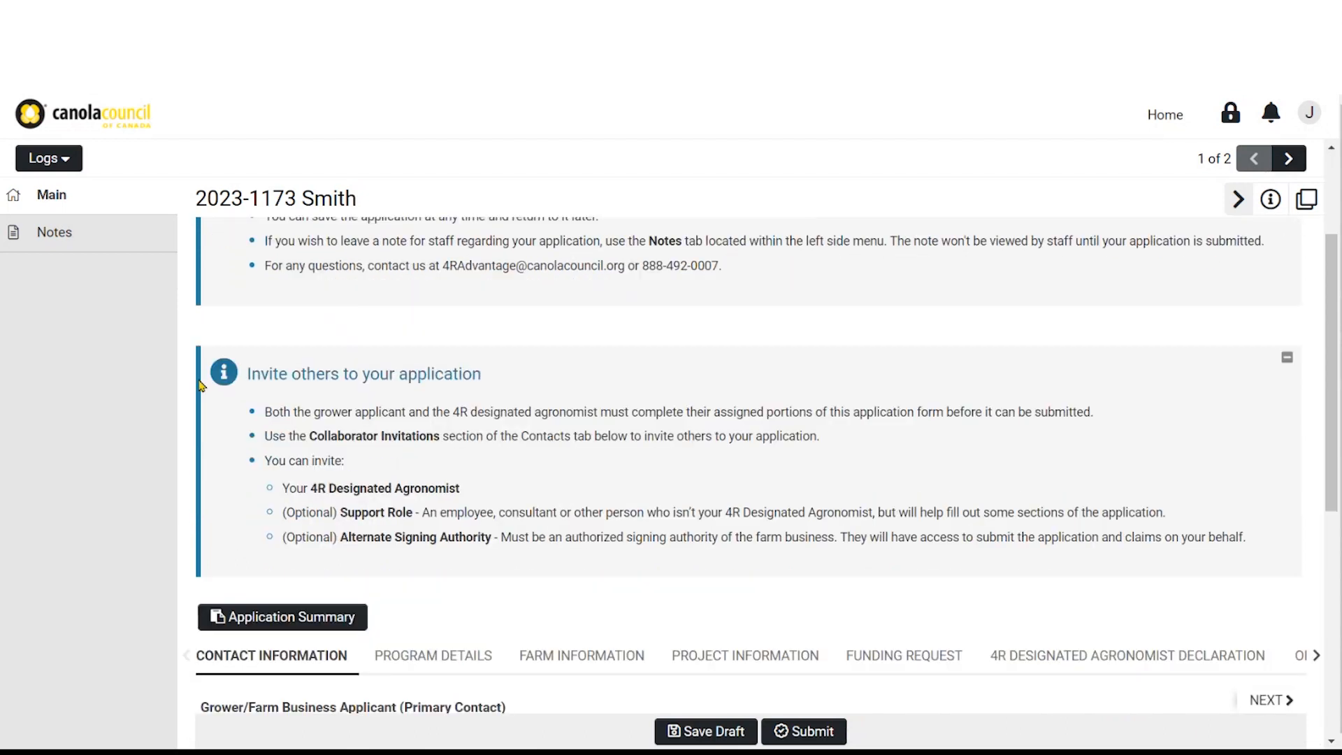
pyautogui.scroll(-4, 199, 384)
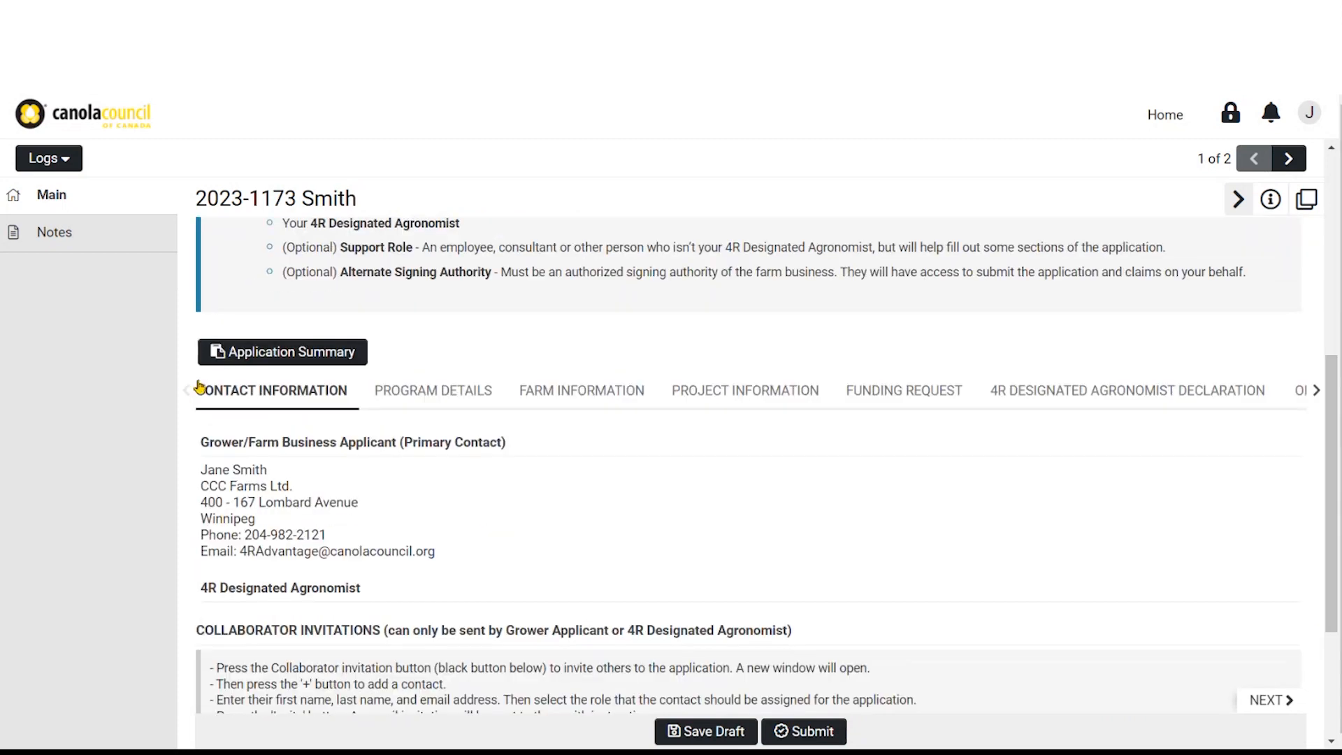
pyautogui.scroll(-1, 189, 388)
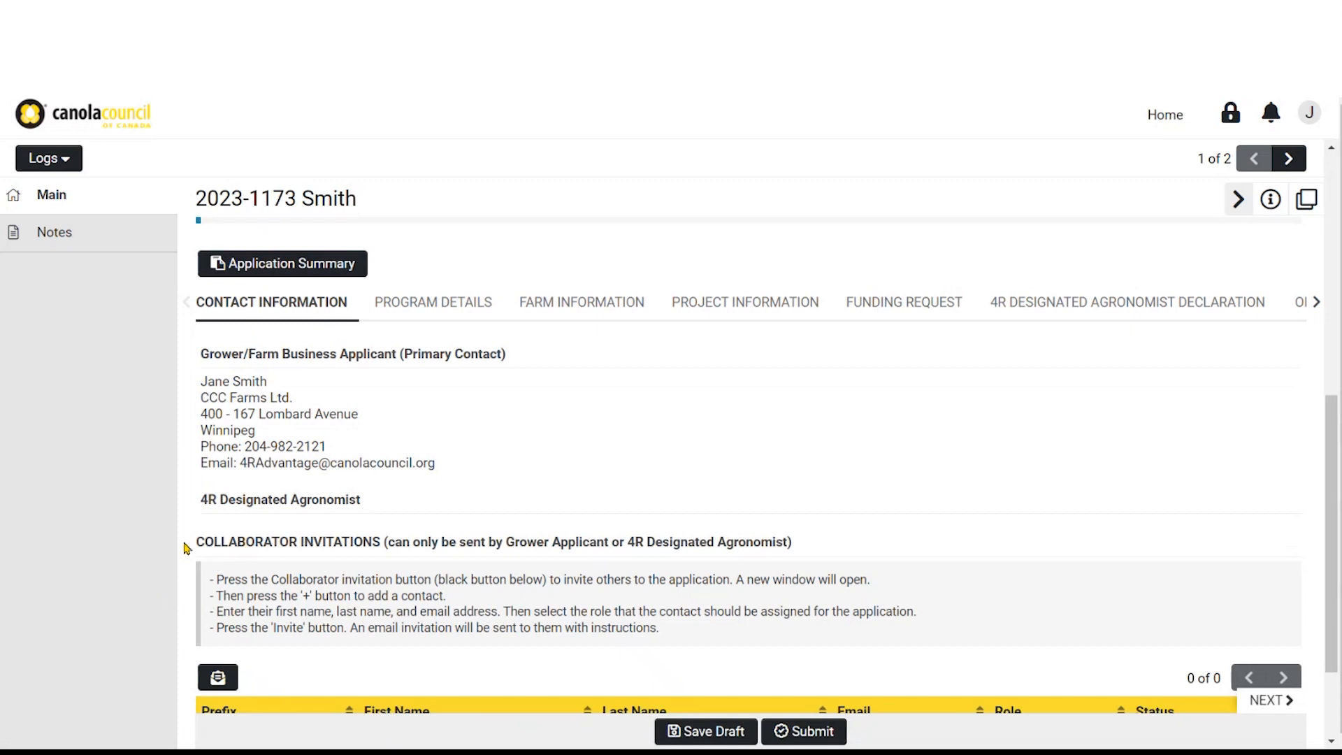
pyautogui.scroll(-1, 186, 548)
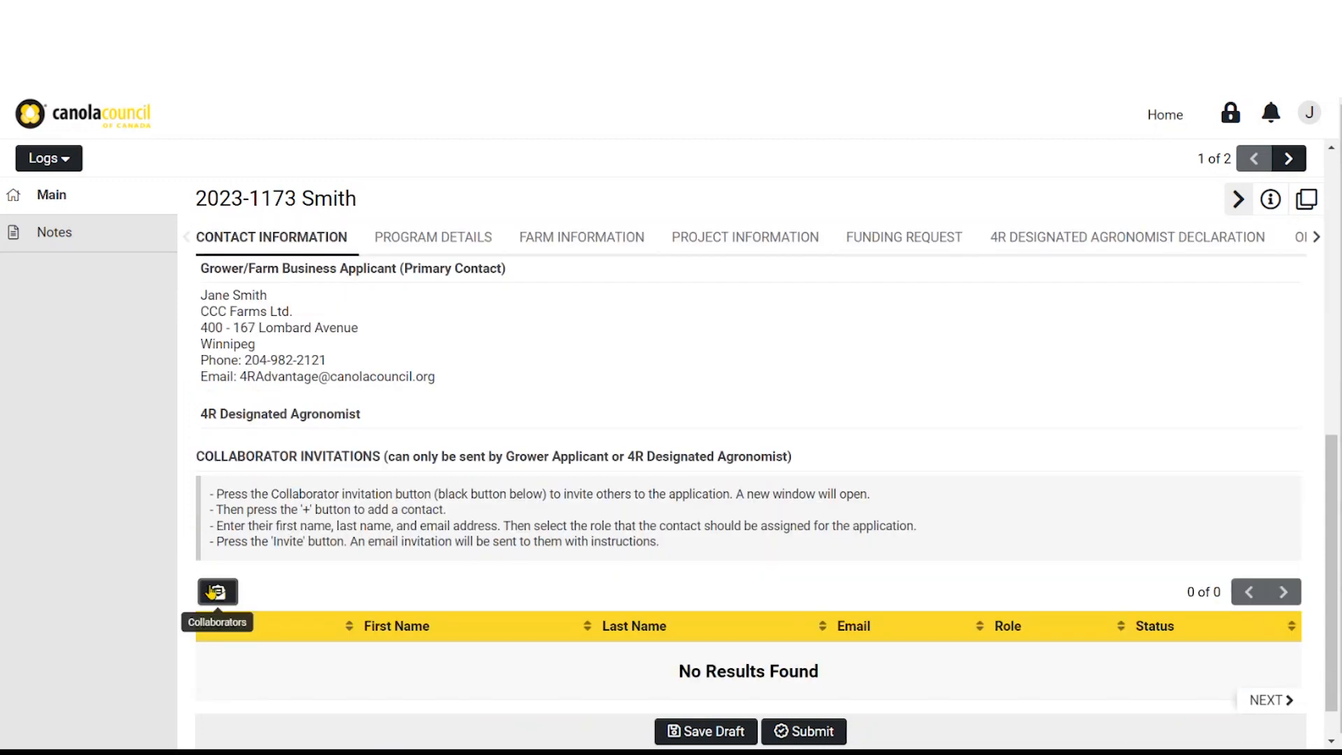
# Add a new collaborator entry with the collaborator's first name, last name and e-mail
pyautogui.click(216, 592)
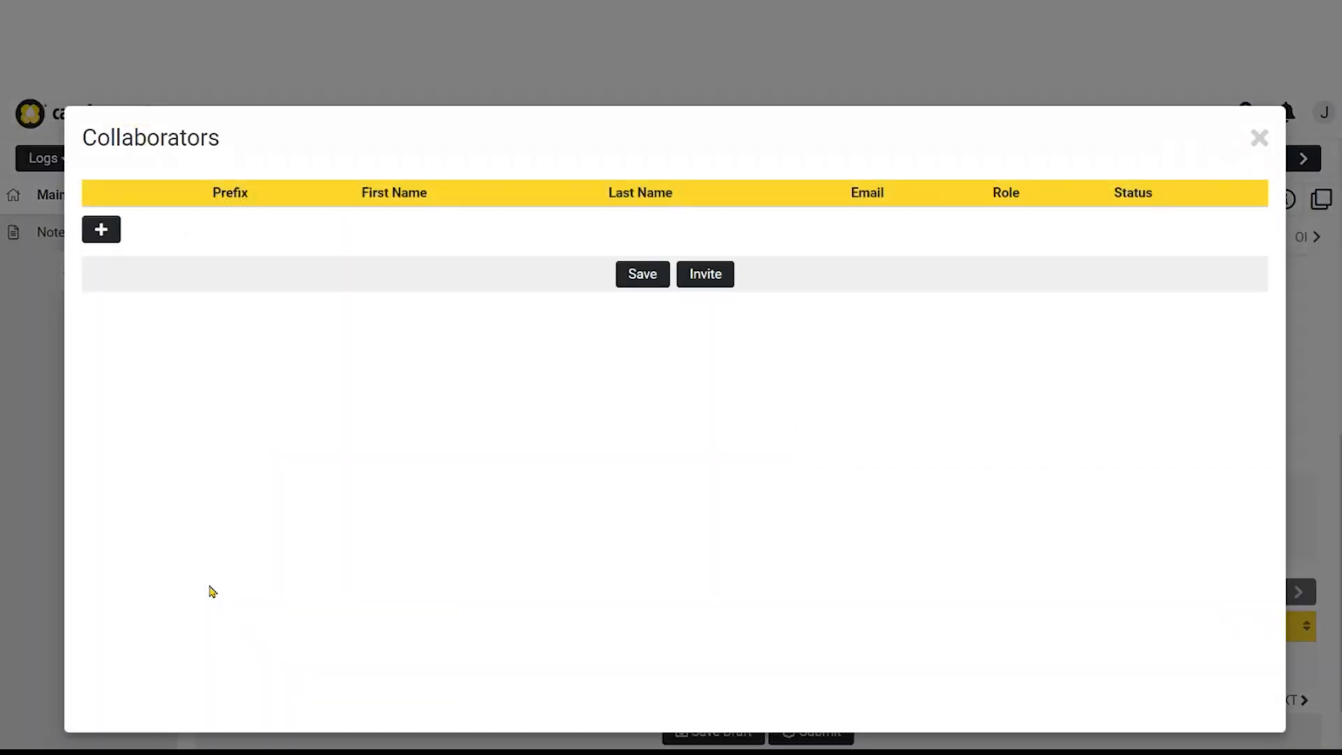
pyautogui.click(98, 234)
pyautogui.click(354, 239)
pyautogui.write('John')
pyautogui.press('Tab')
pyautogui.write('Smith')
pyautogui.press('Tab')
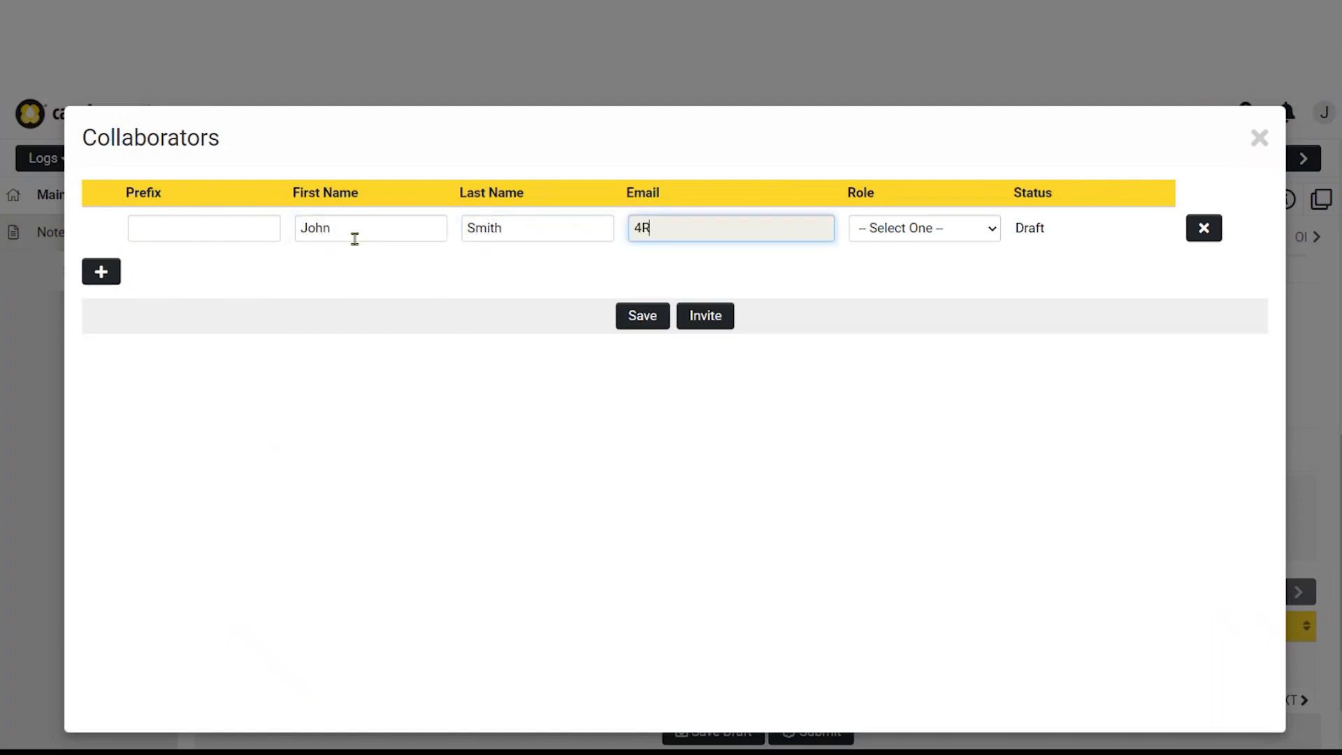
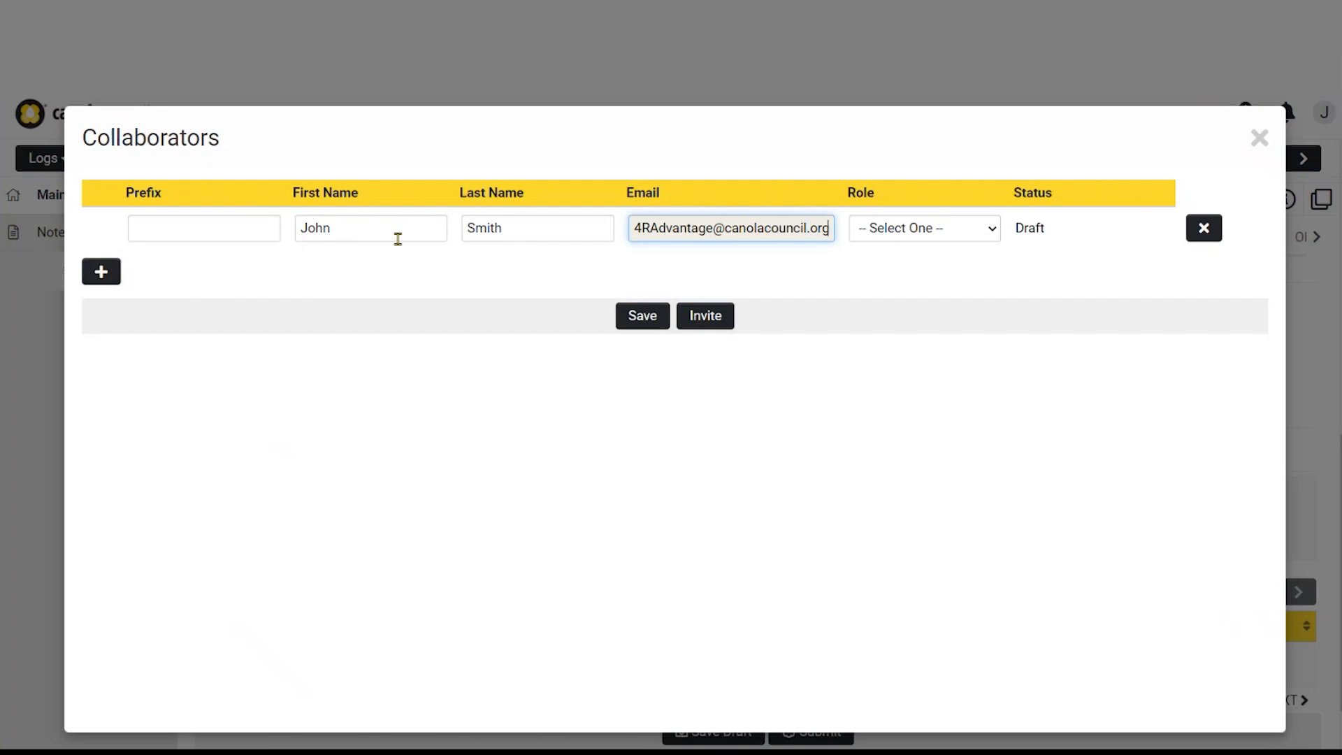
# Give the collaborator the 4R Designated Agronomist role and send the confirmed invitation
pyautogui.click(932, 237)
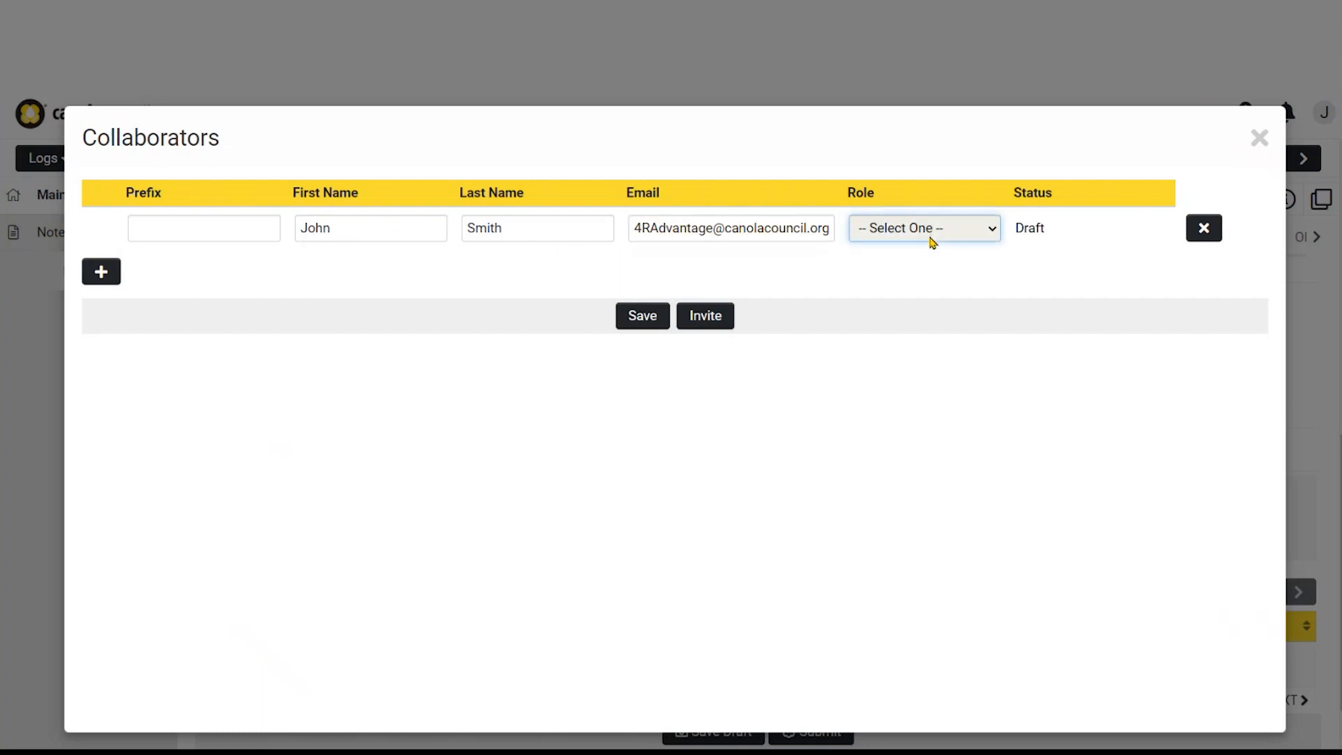
pyautogui.click(925, 270)
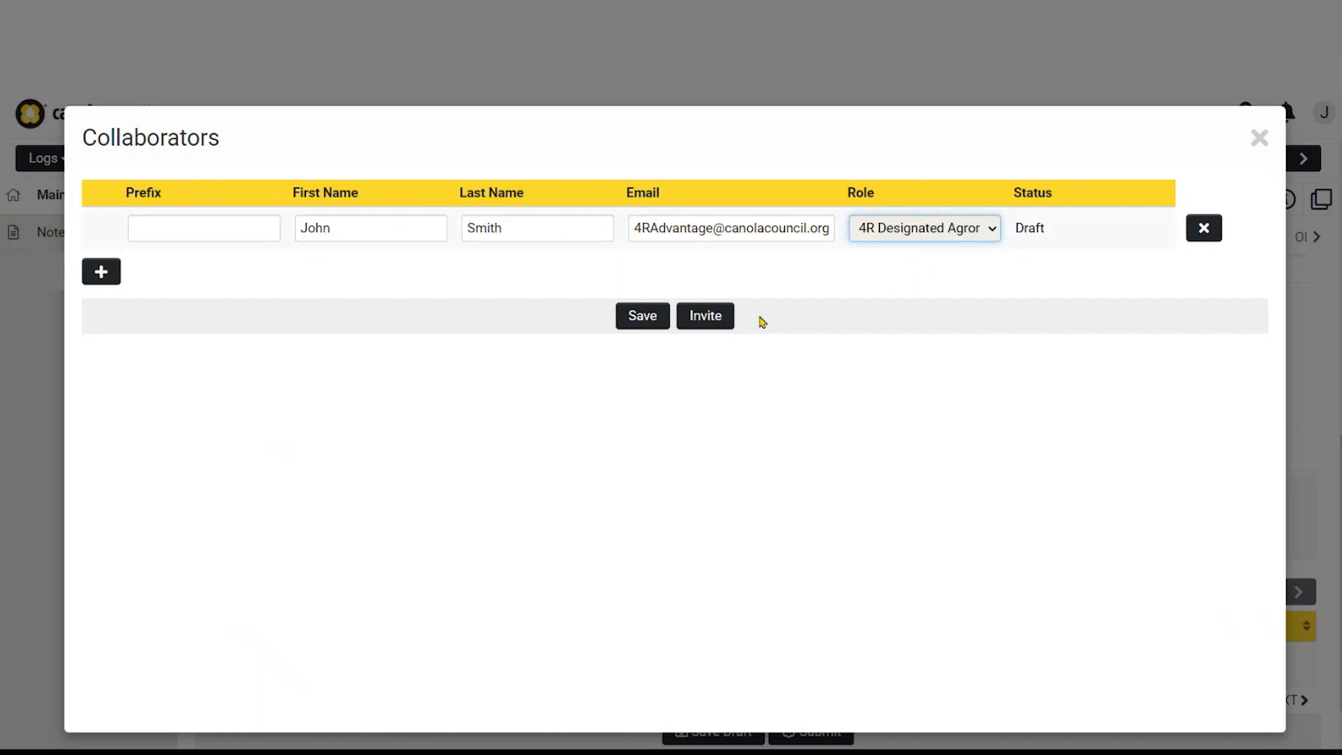
pyautogui.click(706, 323)
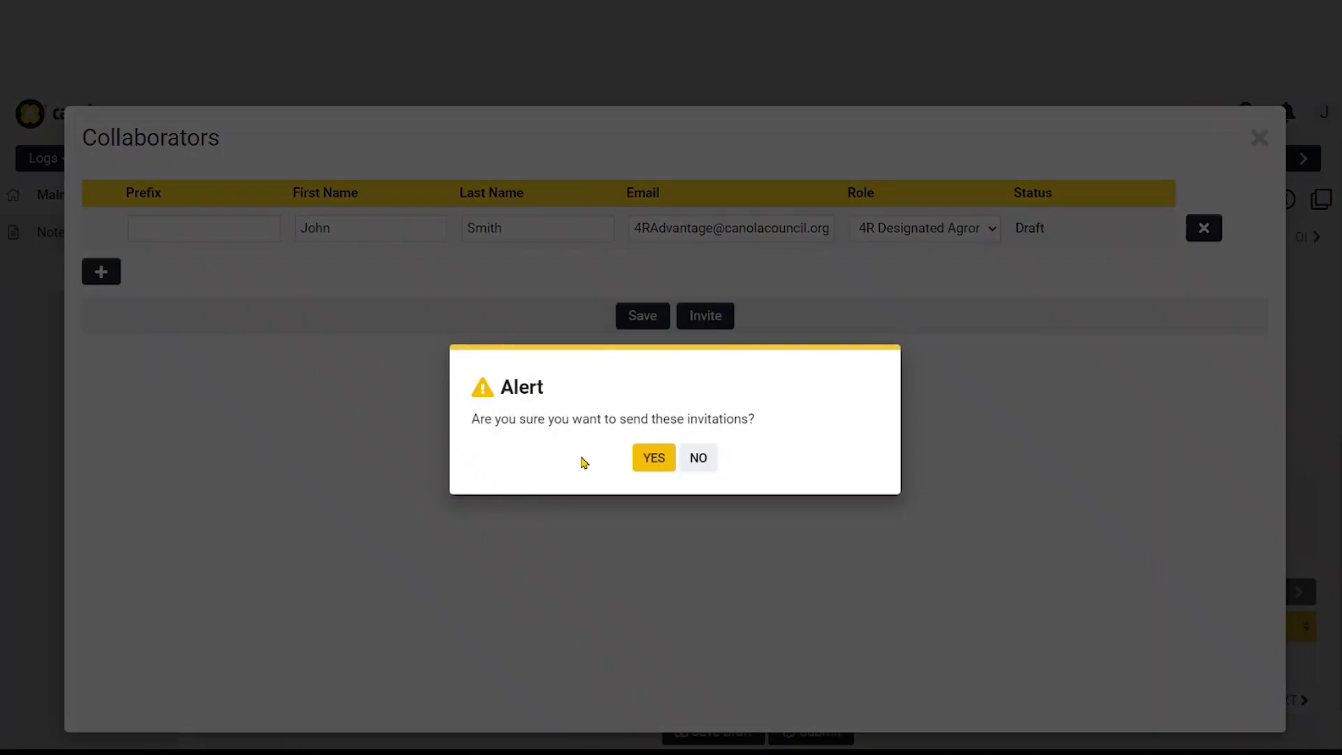
pyautogui.click(653, 457)
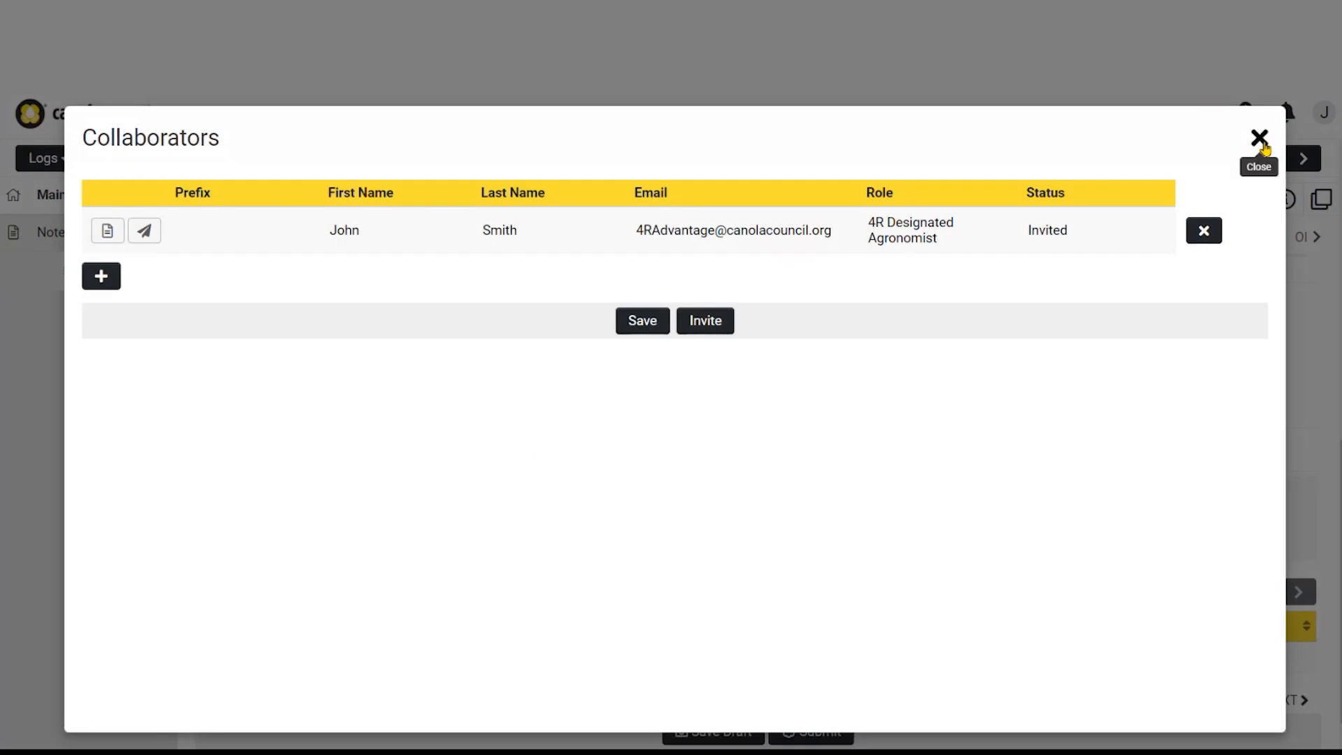
pyautogui.click(1260, 139)
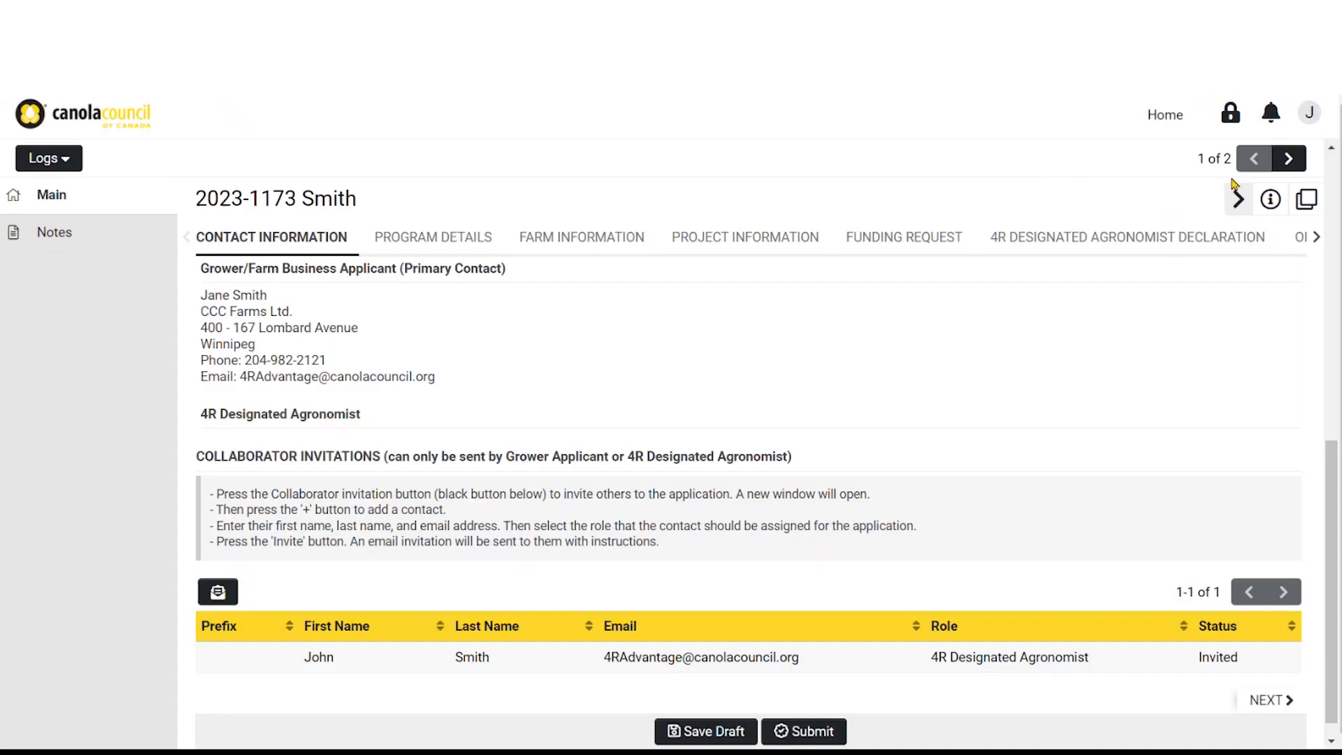
# Save the draft, then advance past the Program Details eligibility requirements to Farm Information
pyautogui.click(726, 731)
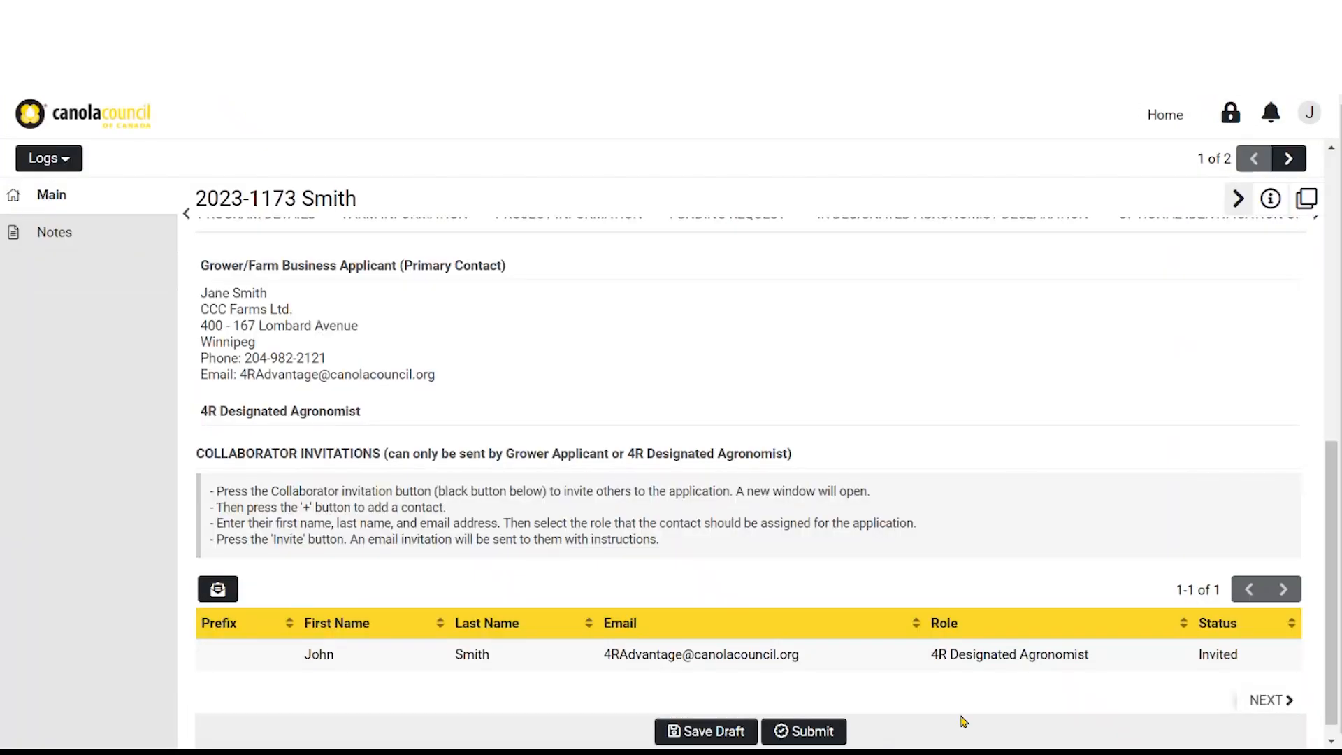
pyautogui.click(1265, 702)
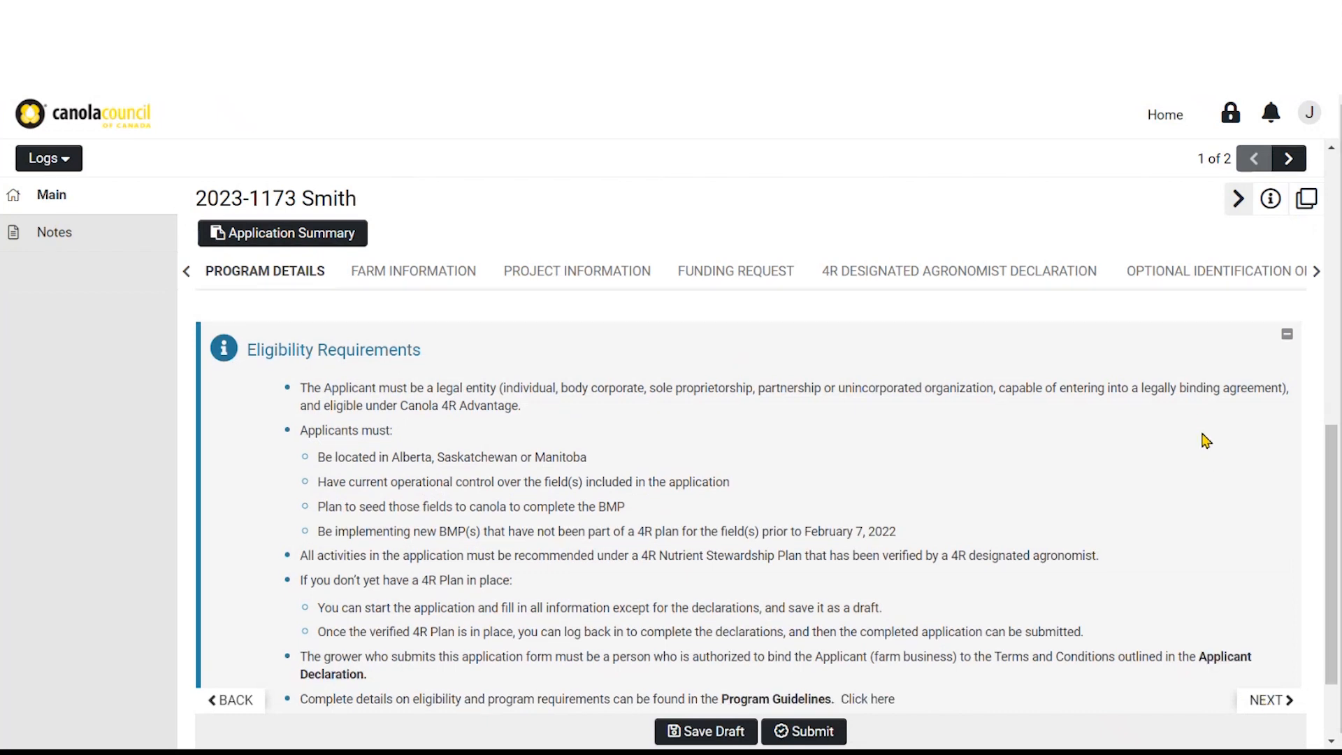
pyautogui.scroll(-1, 1202, 461)
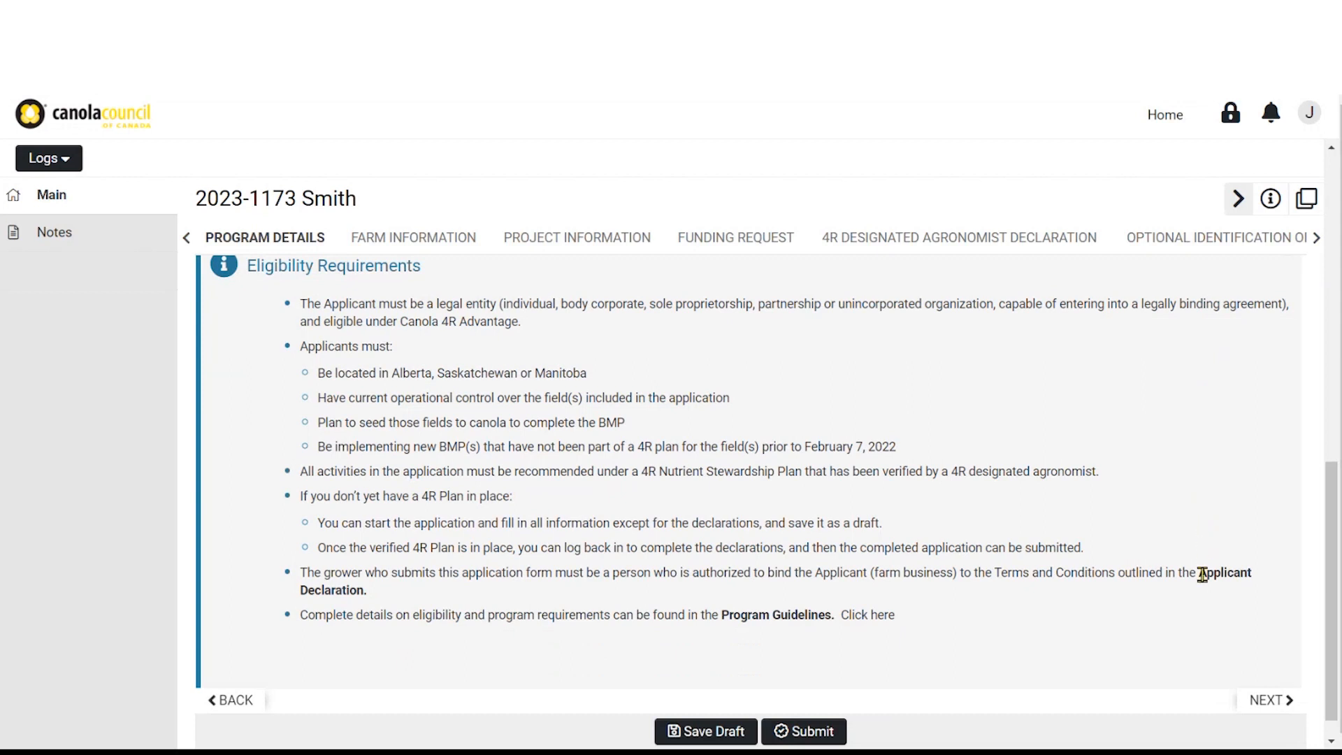
pyautogui.scroll(-1, 1210, 632)
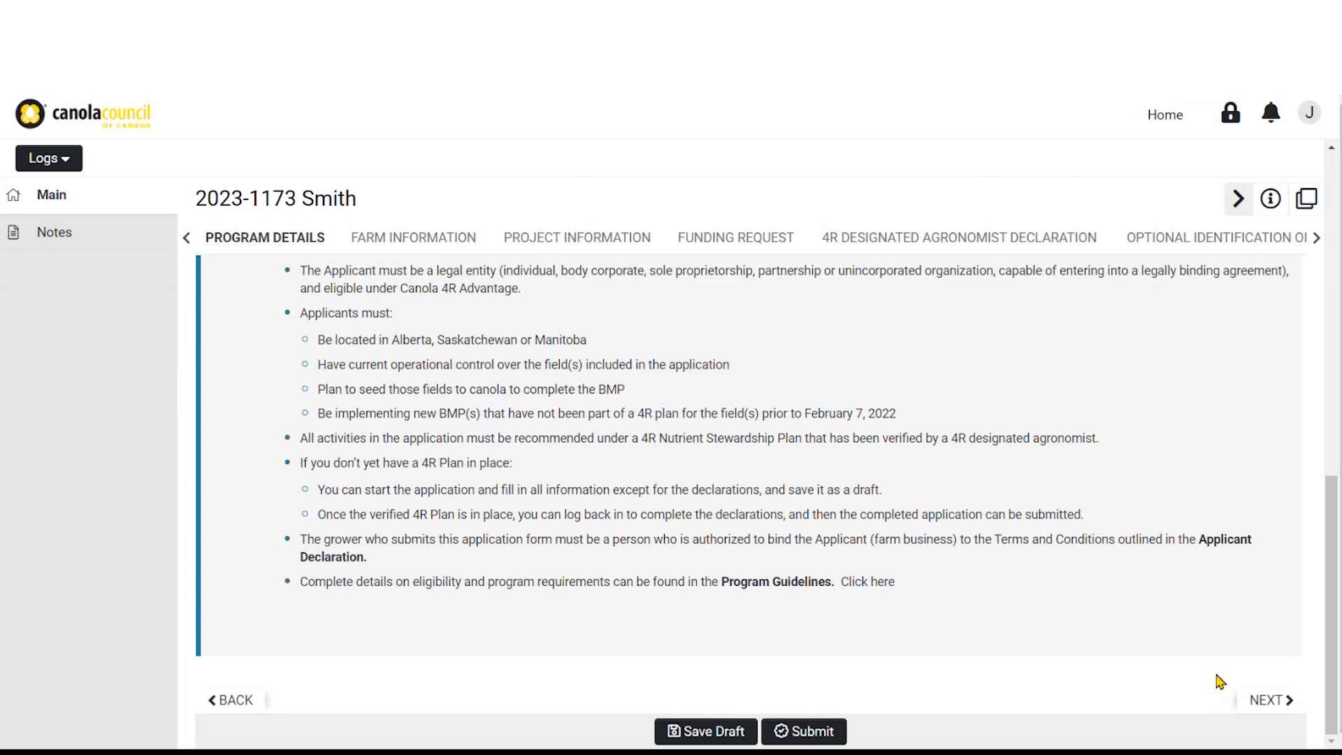
pyautogui.click(1271, 701)
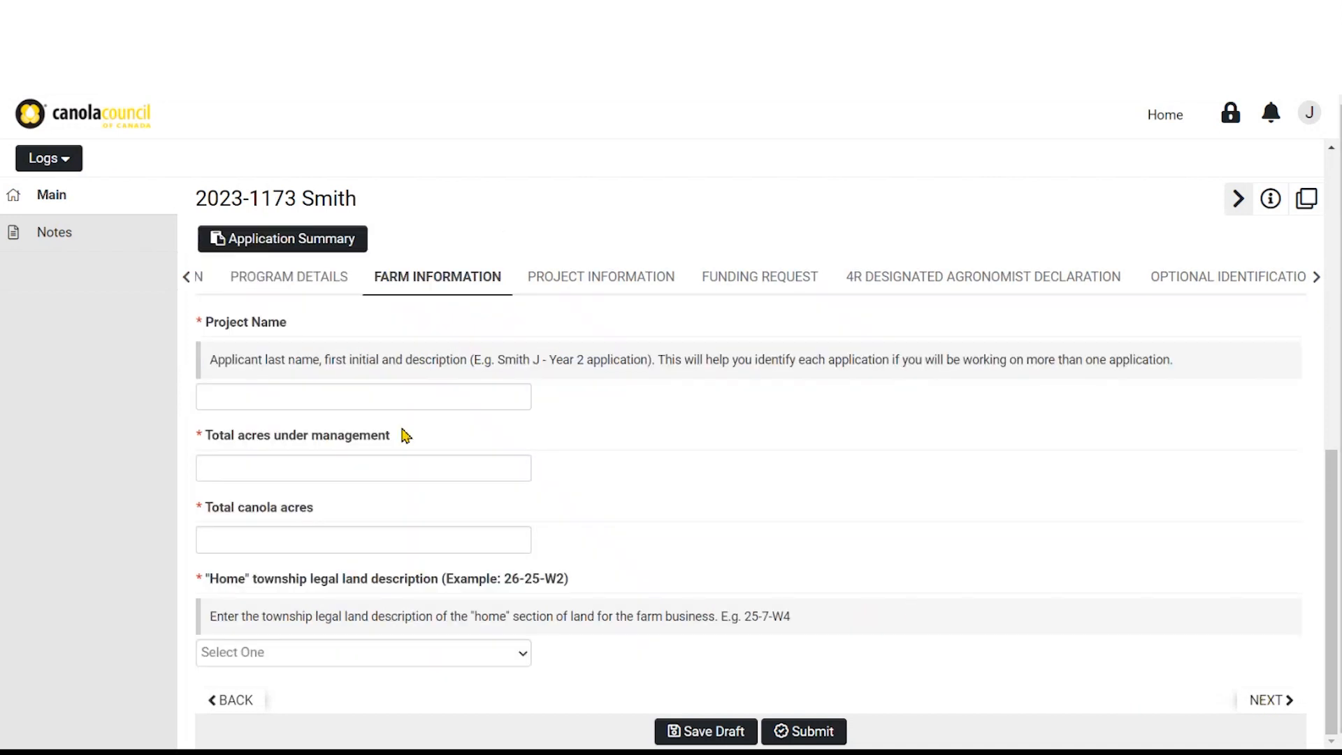
# Enter the project name, 3500 total acres under management and 1200 canola acres
pyautogui.click(221, 399)
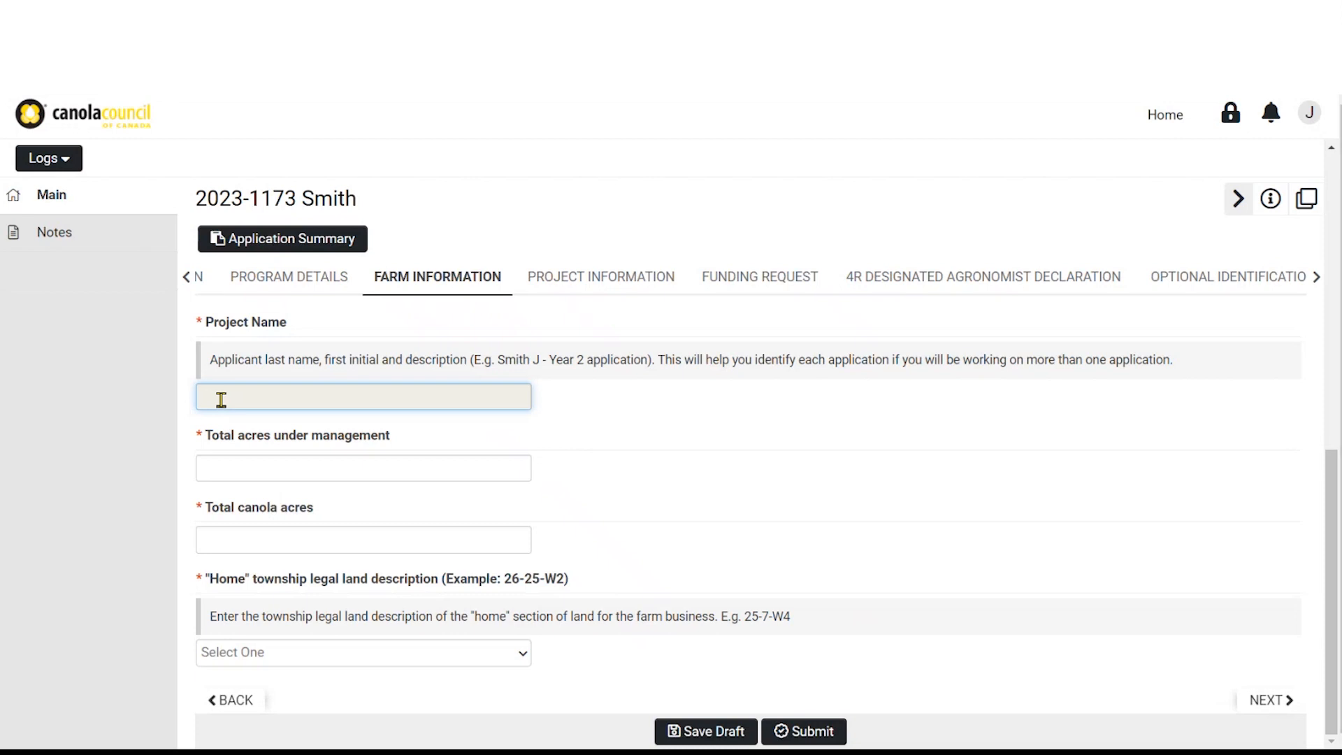
pyautogui.write('Smith J Year 2')
pyautogui.click(239, 480)
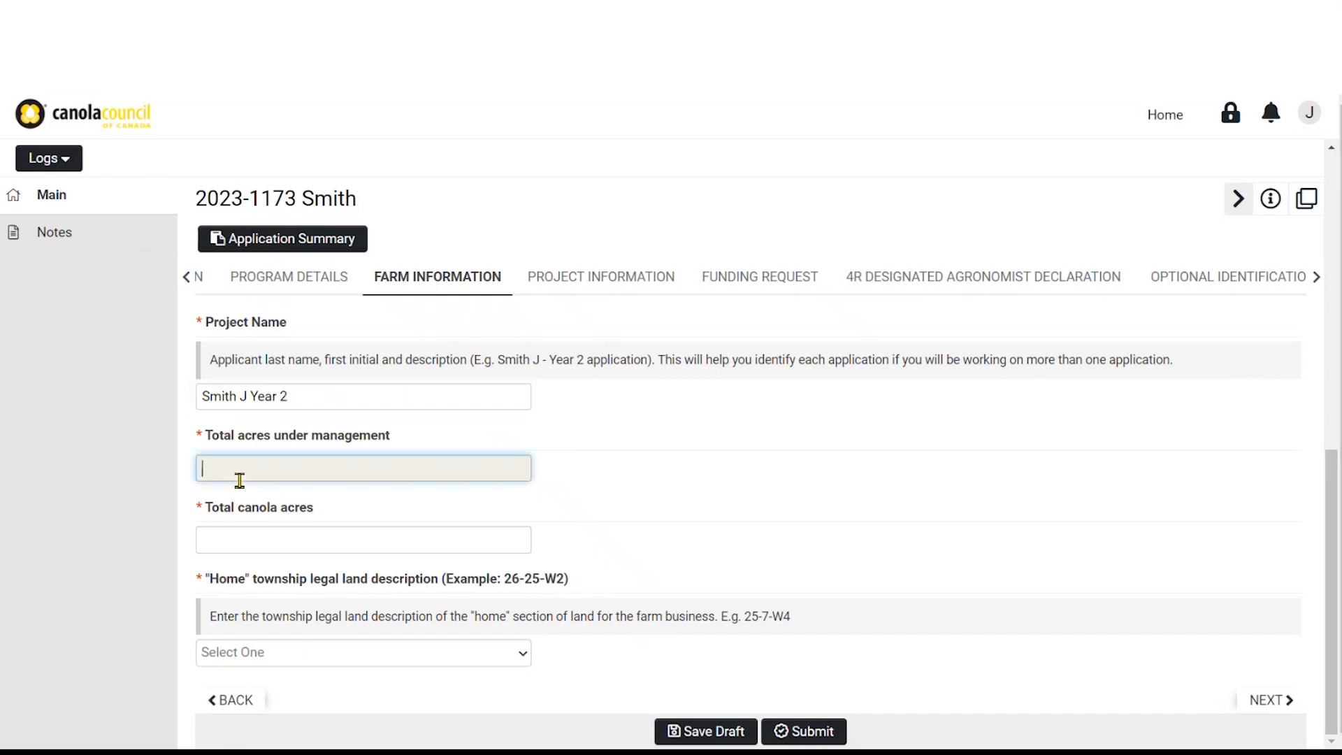
pyautogui.write('3500')
pyautogui.click(235, 544)
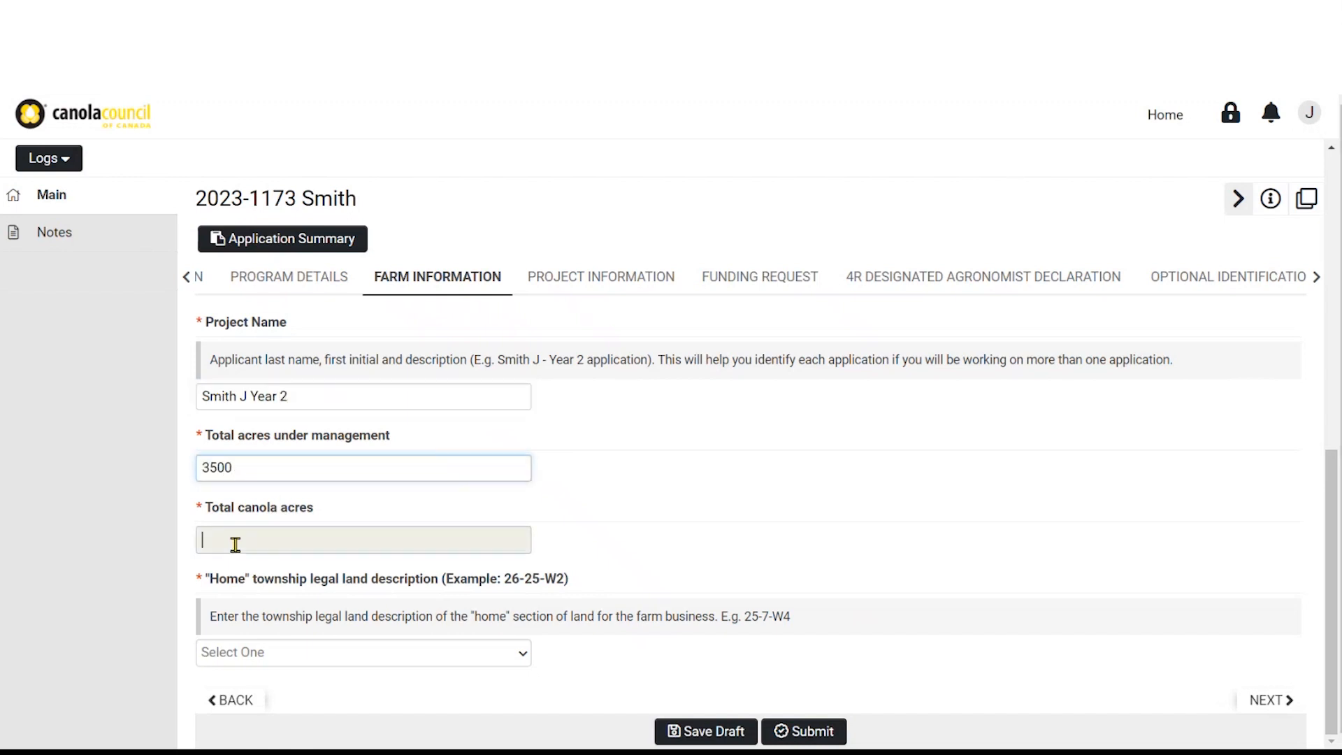
pyautogui.write('1200')
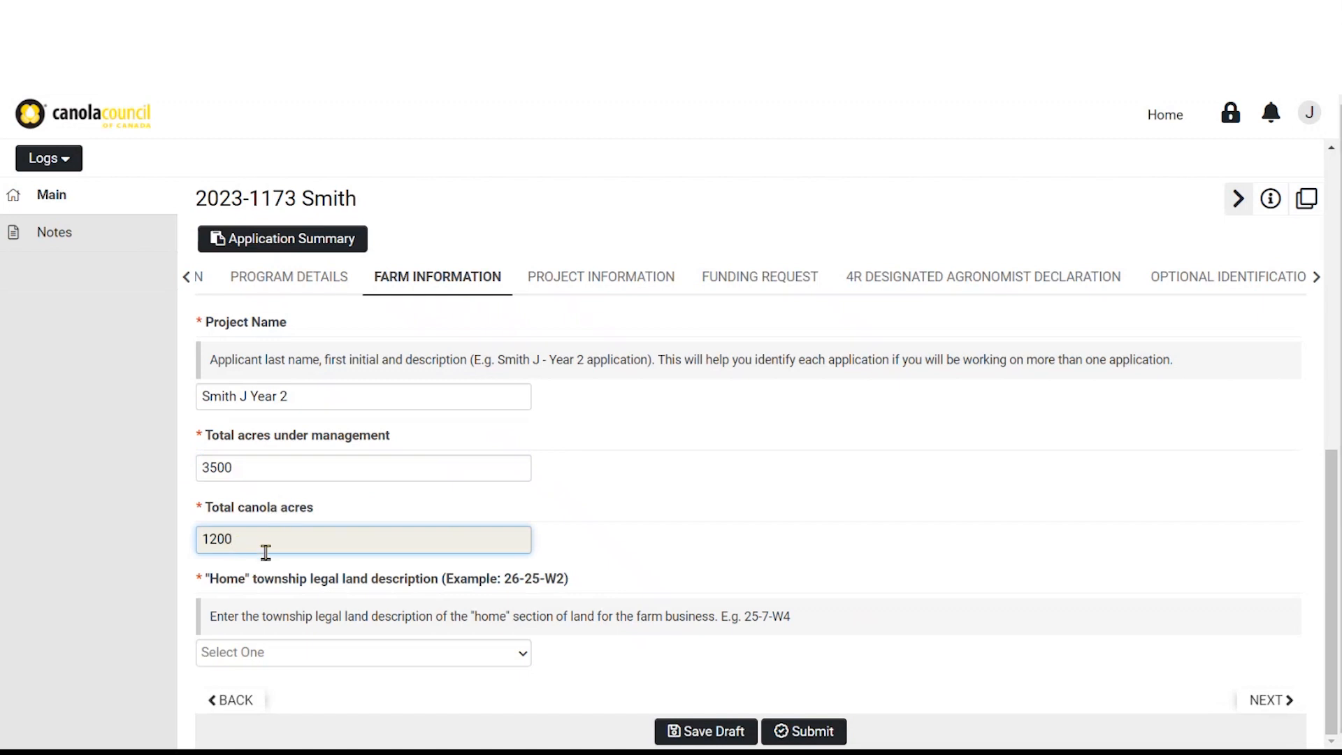
# Set the home township to 25-27-W4 and open the Project Information BMP selection table
pyautogui.click(271, 660)
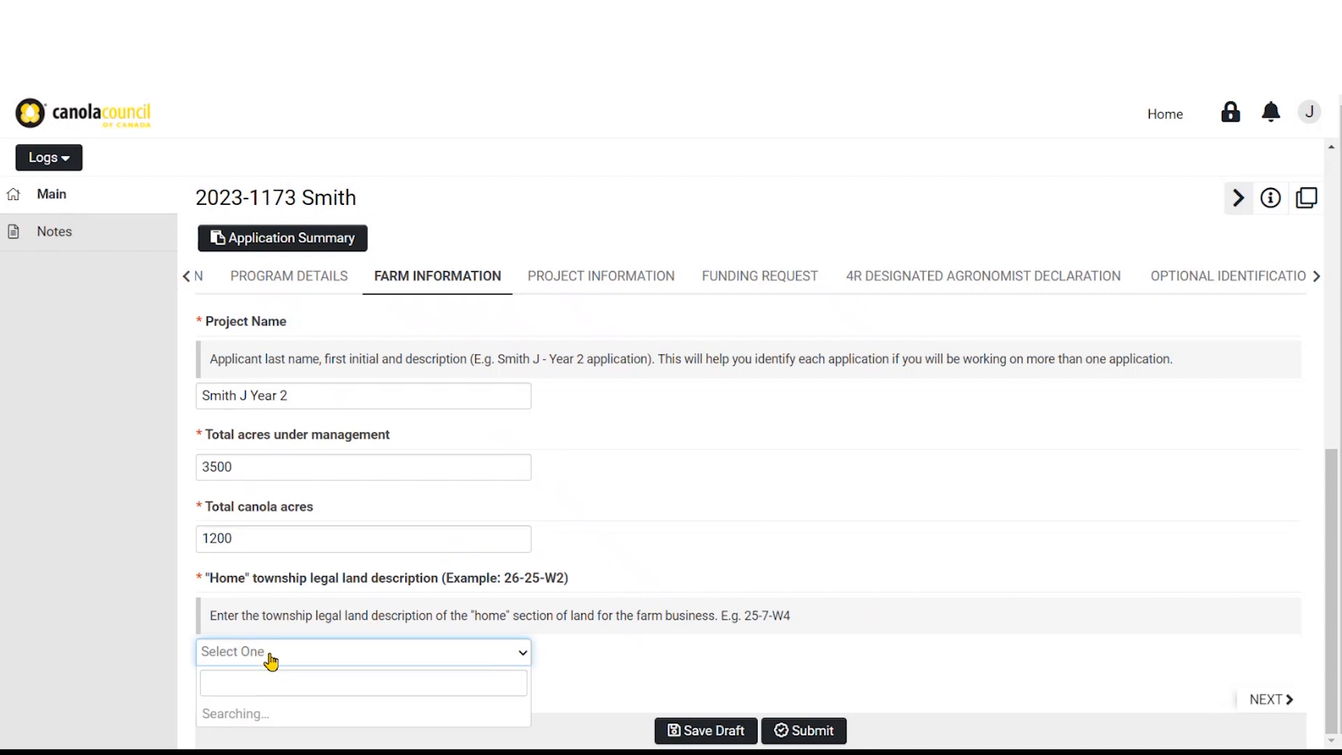
pyautogui.click(255, 670)
pyautogui.click(244, 657)
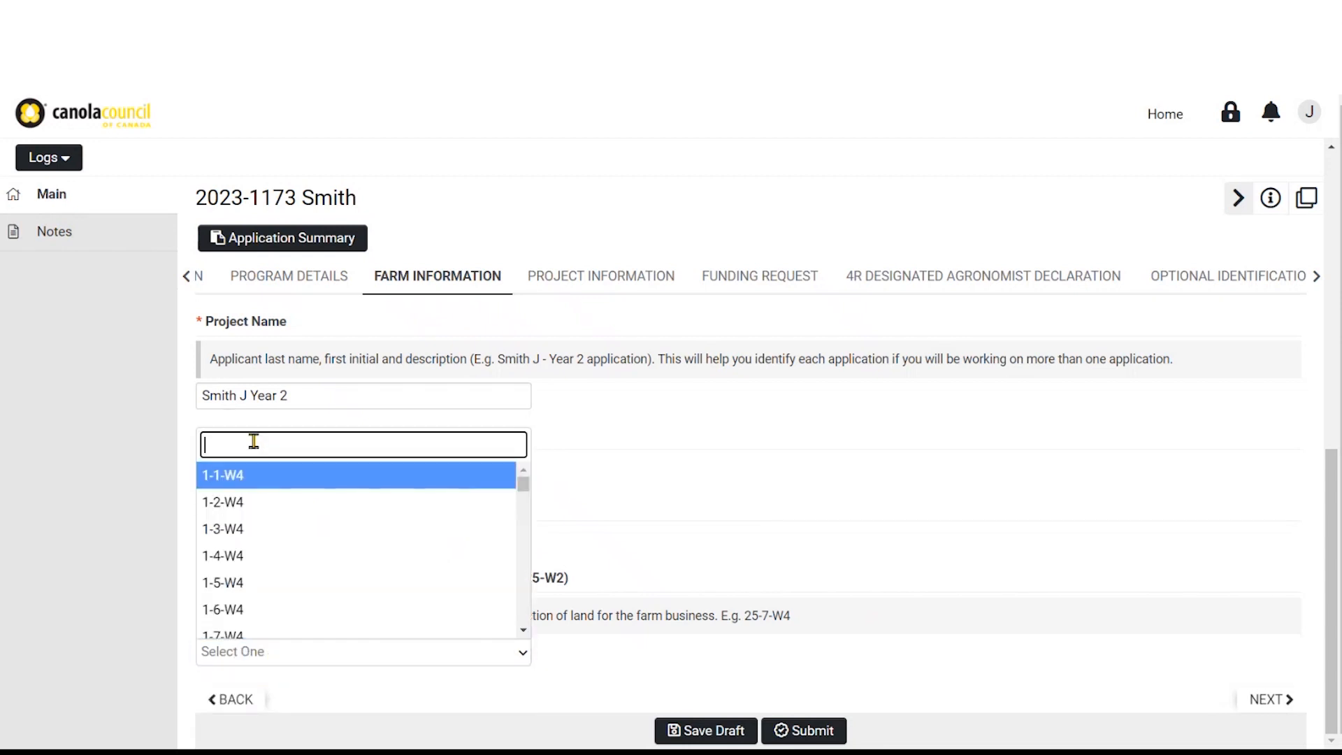
pyautogui.write('25-27')
pyautogui.click(252, 525)
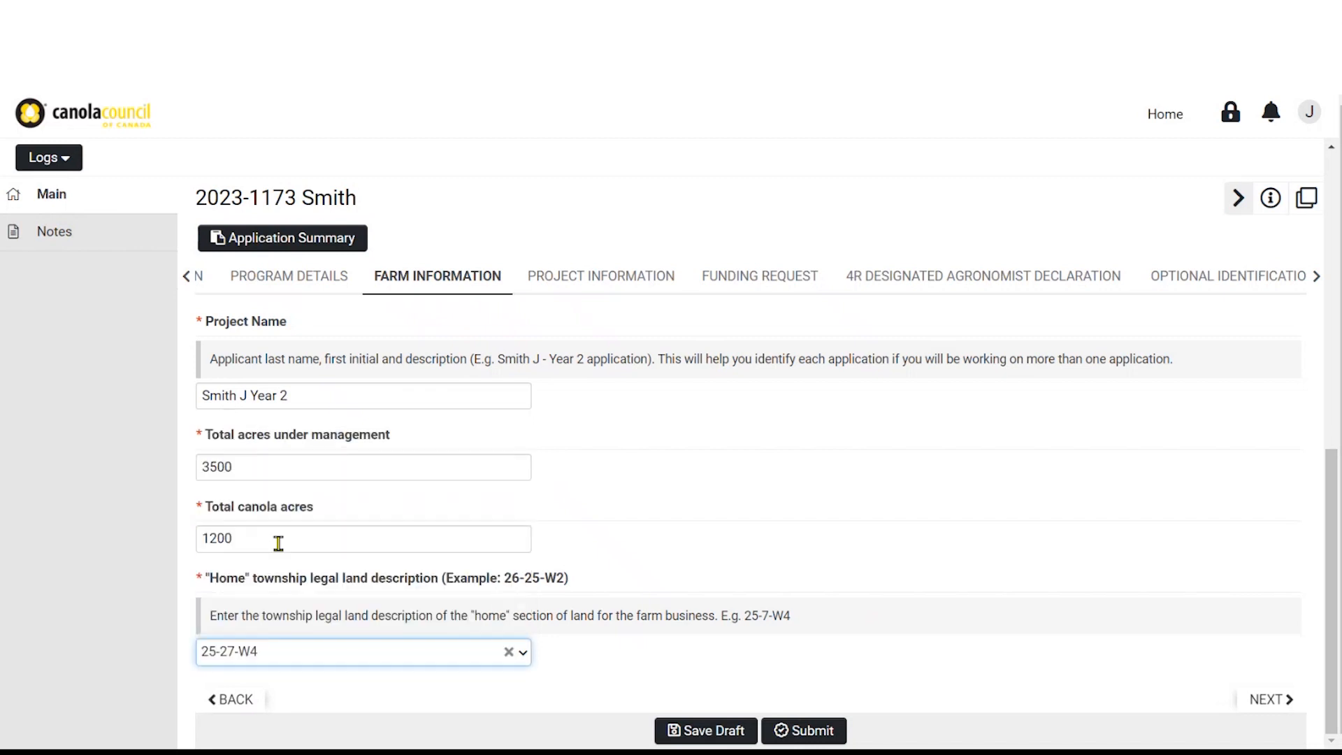
pyautogui.click(1271, 700)
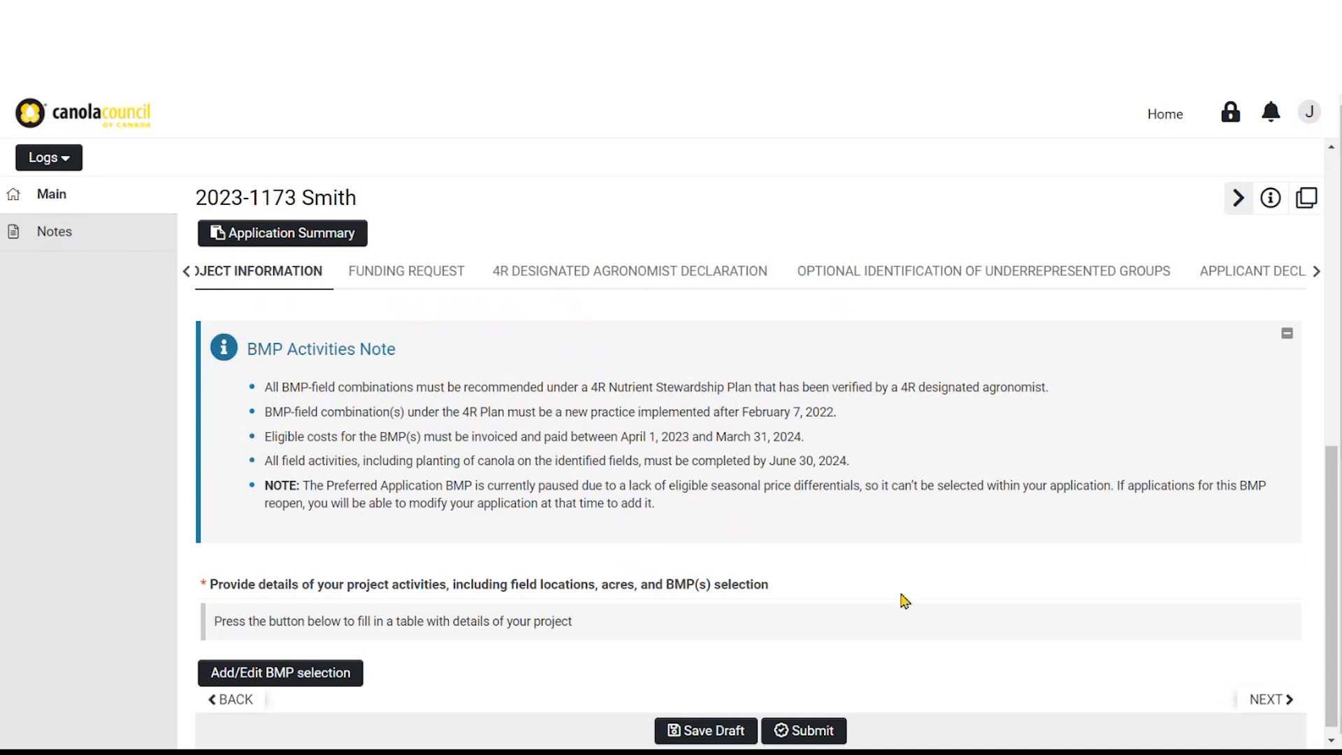
pyautogui.scroll(-1, 647, 534)
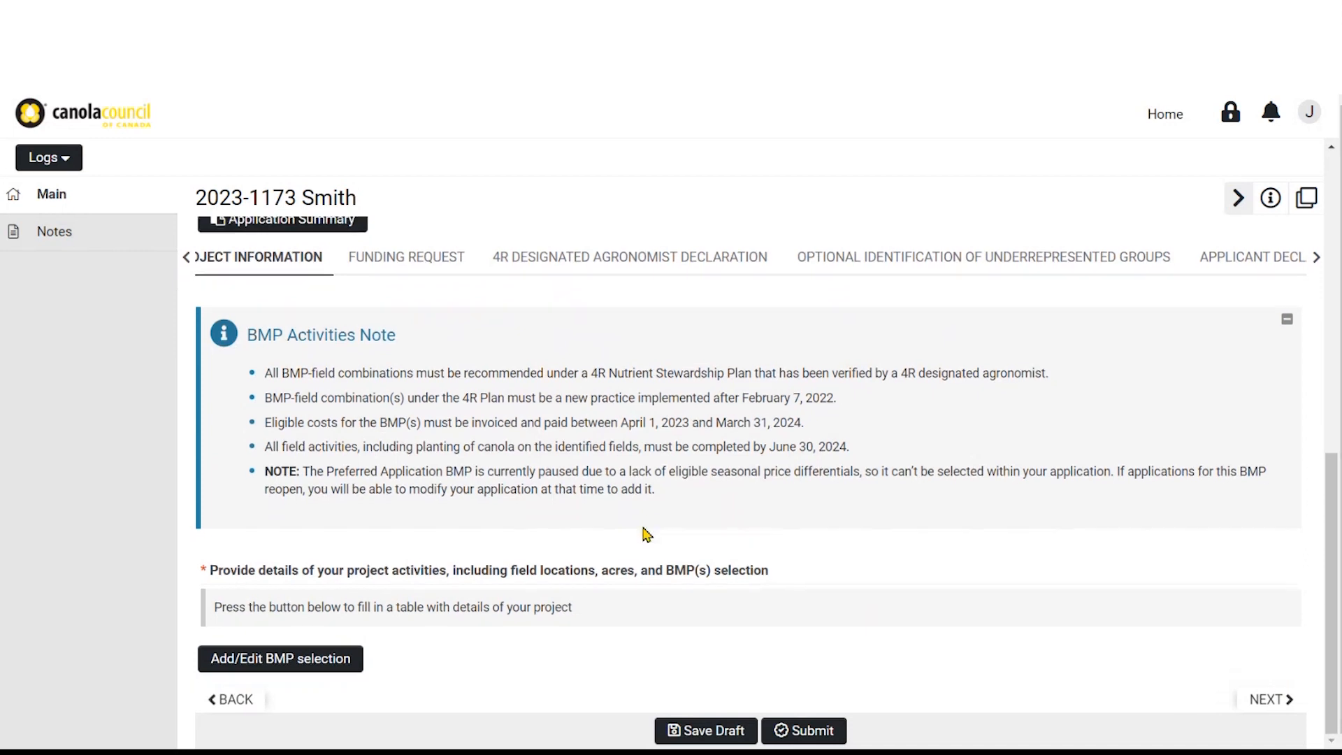
pyautogui.click(338, 659)
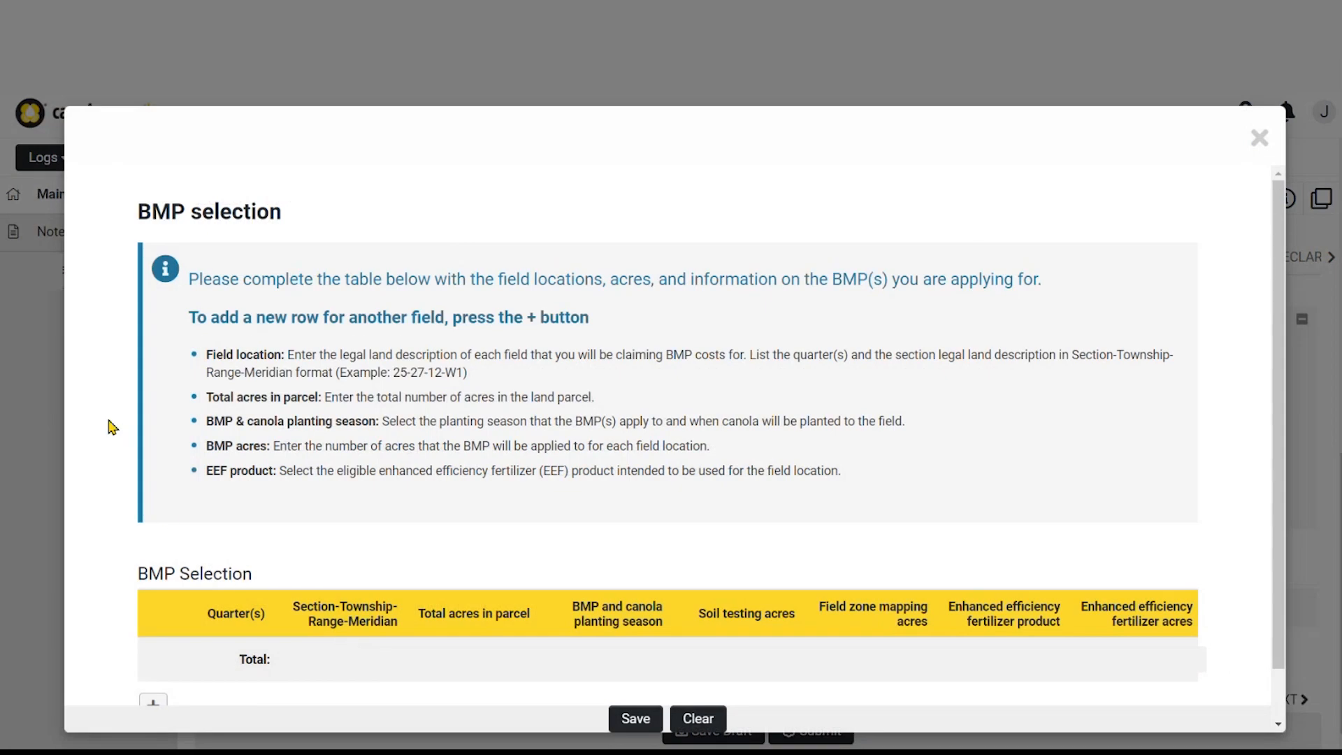
# Add a field row: quarter Sw, 25-27-12-W1, 160 acres, 2023 planting season
pyautogui.scroll(-1, 110, 427)
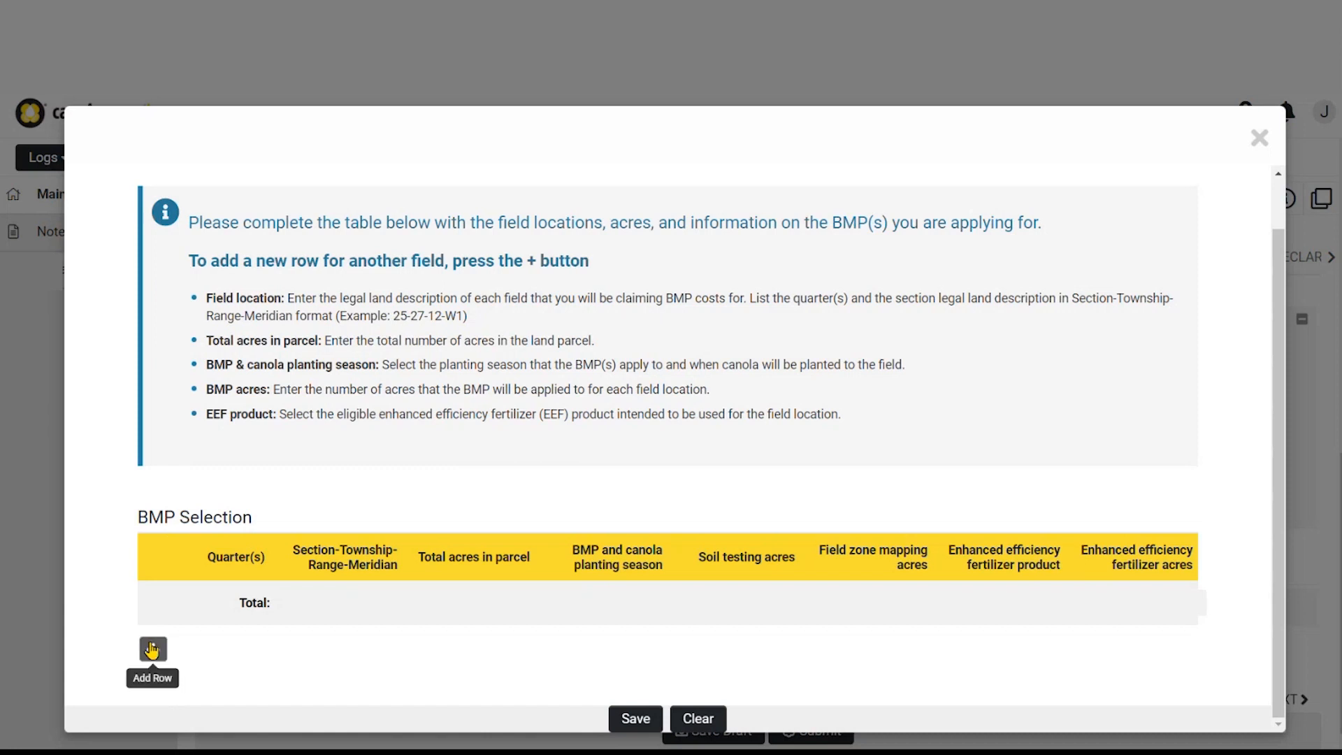
pyautogui.click(153, 648)
pyautogui.scroll(-1, 161, 629)
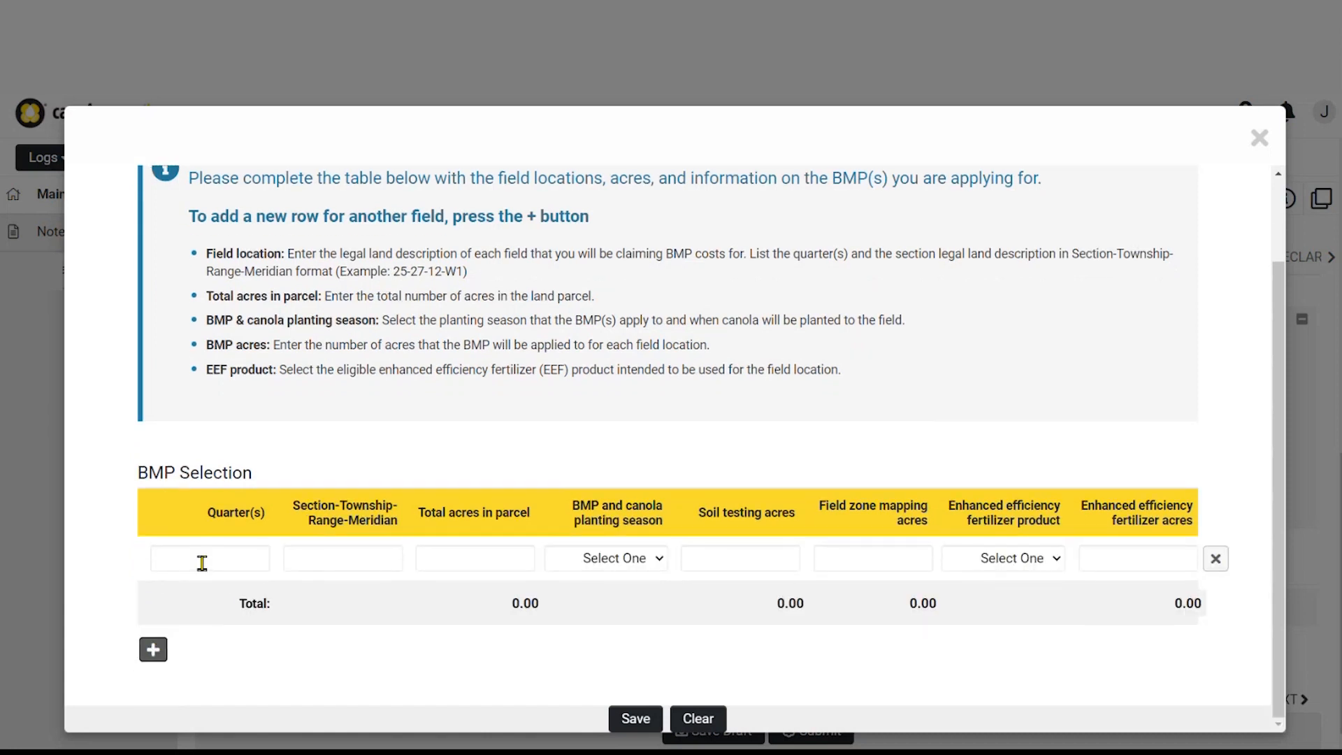
pyautogui.click(202, 563)
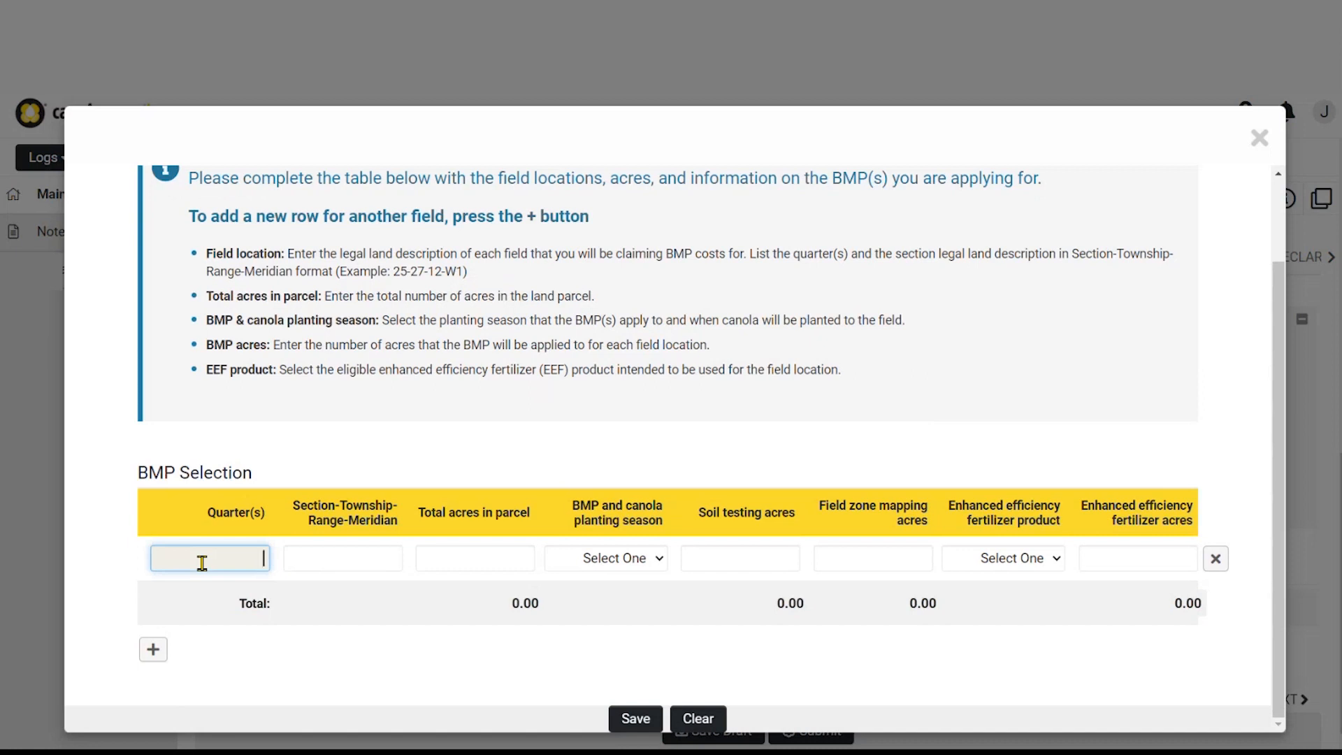
pyautogui.write('Sw')
pyautogui.press('Tab')
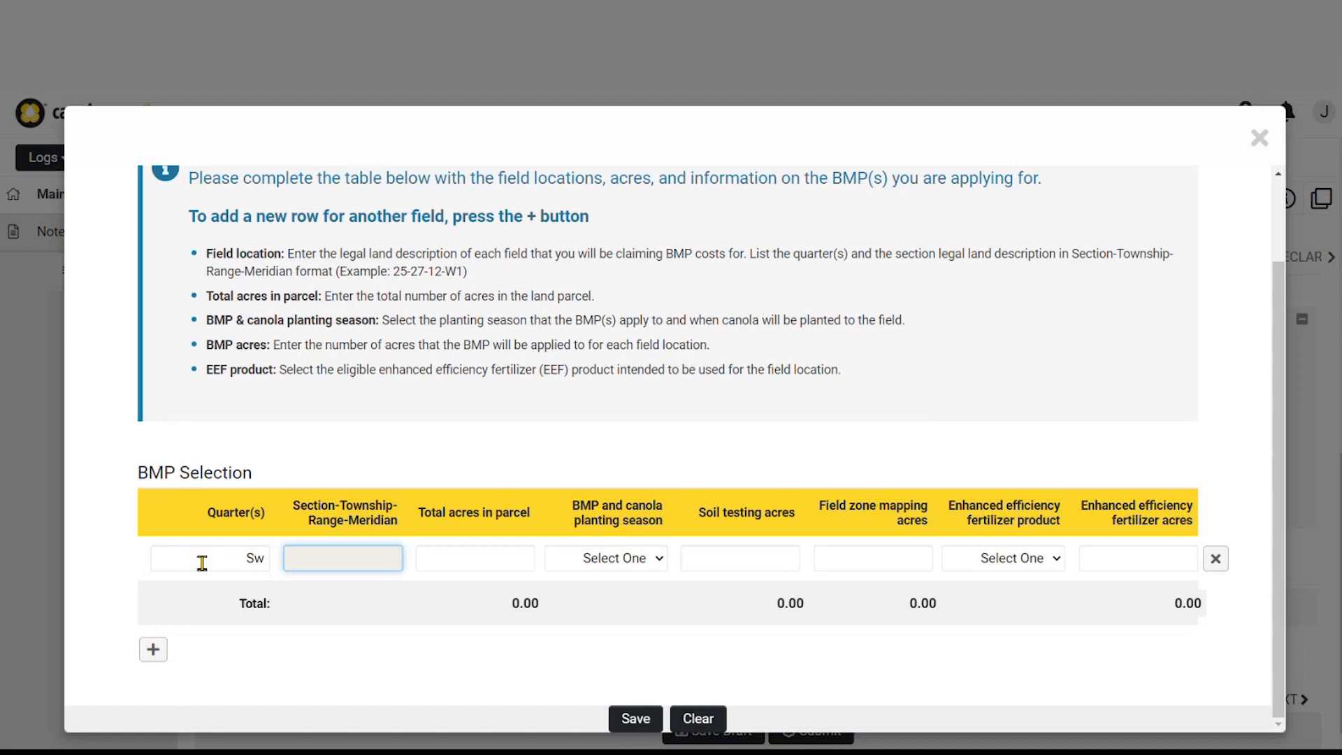
pyautogui.write('25-27-12-W1')
pyautogui.click(464, 559)
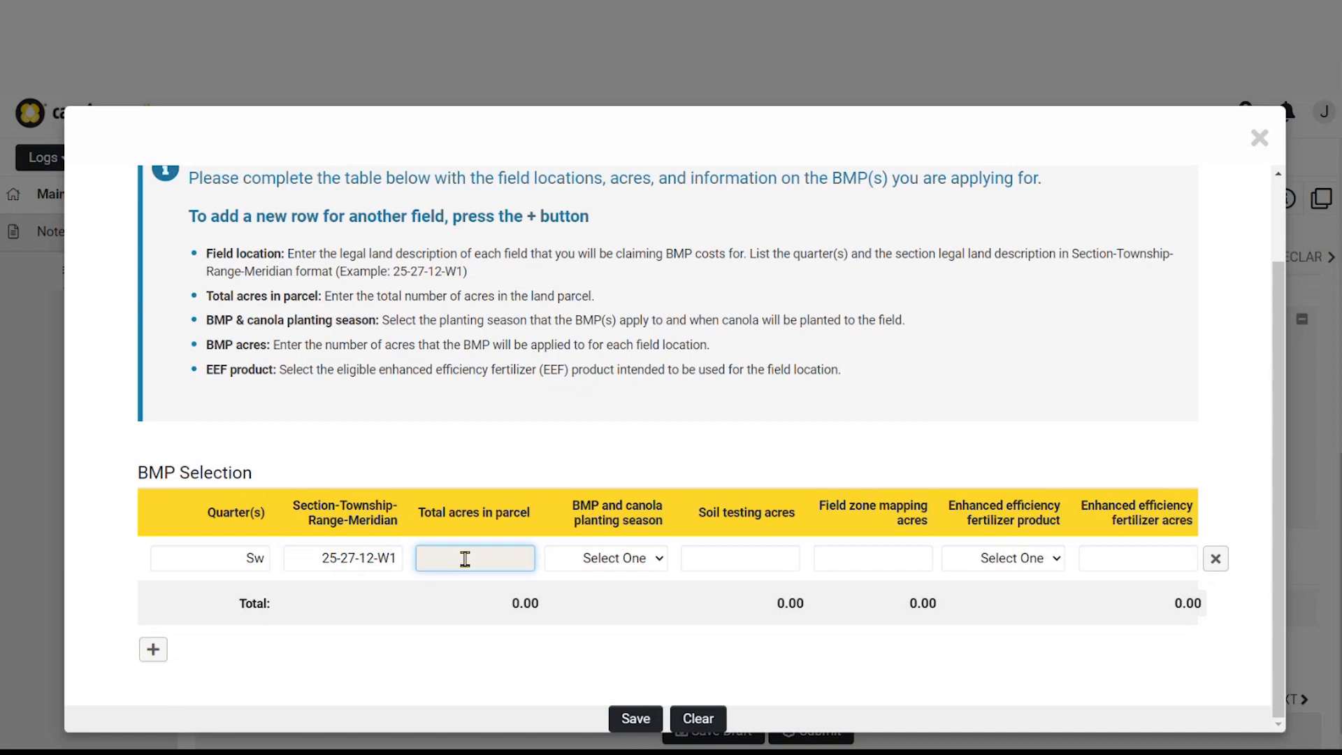
pyautogui.write('160')
pyautogui.click(626, 559)
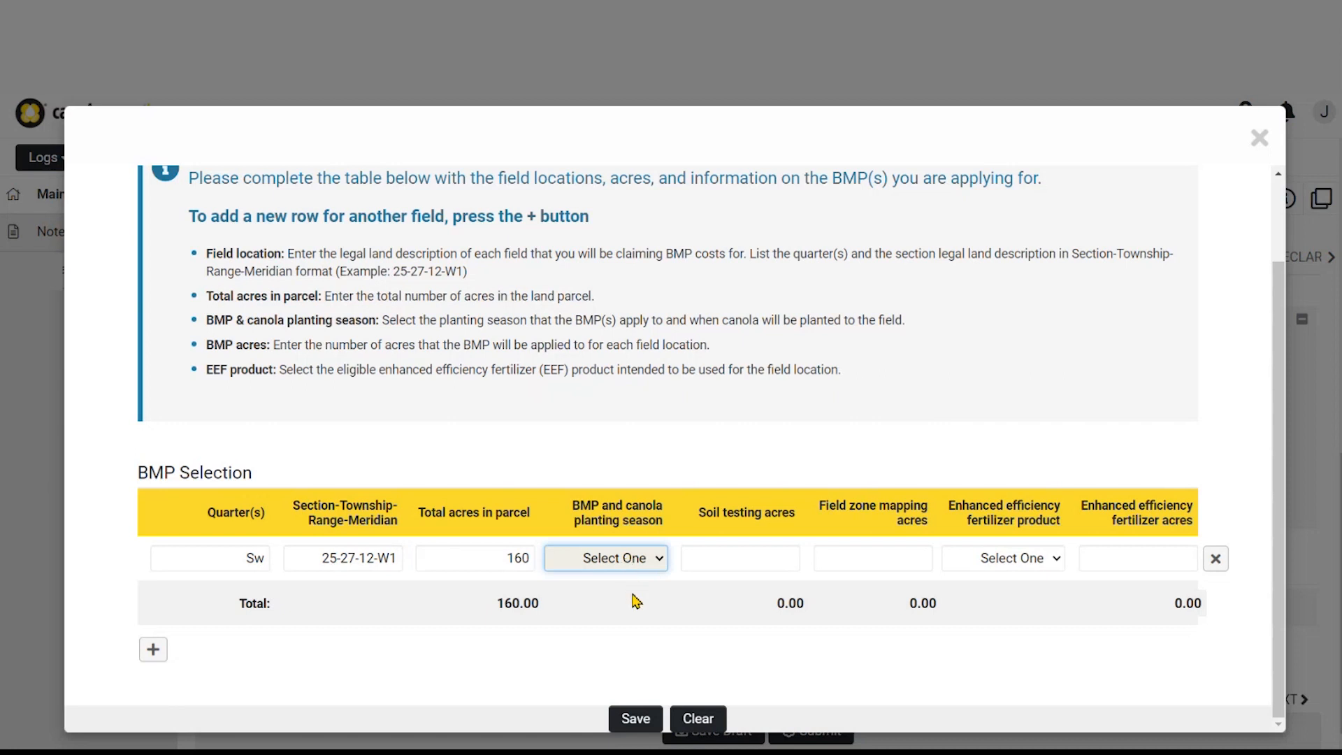
pyautogui.press('Down')
# Enter 160 soil testing acres and Polymer coated fertilizer on 160 acres
pyautogui.click(758, 559)
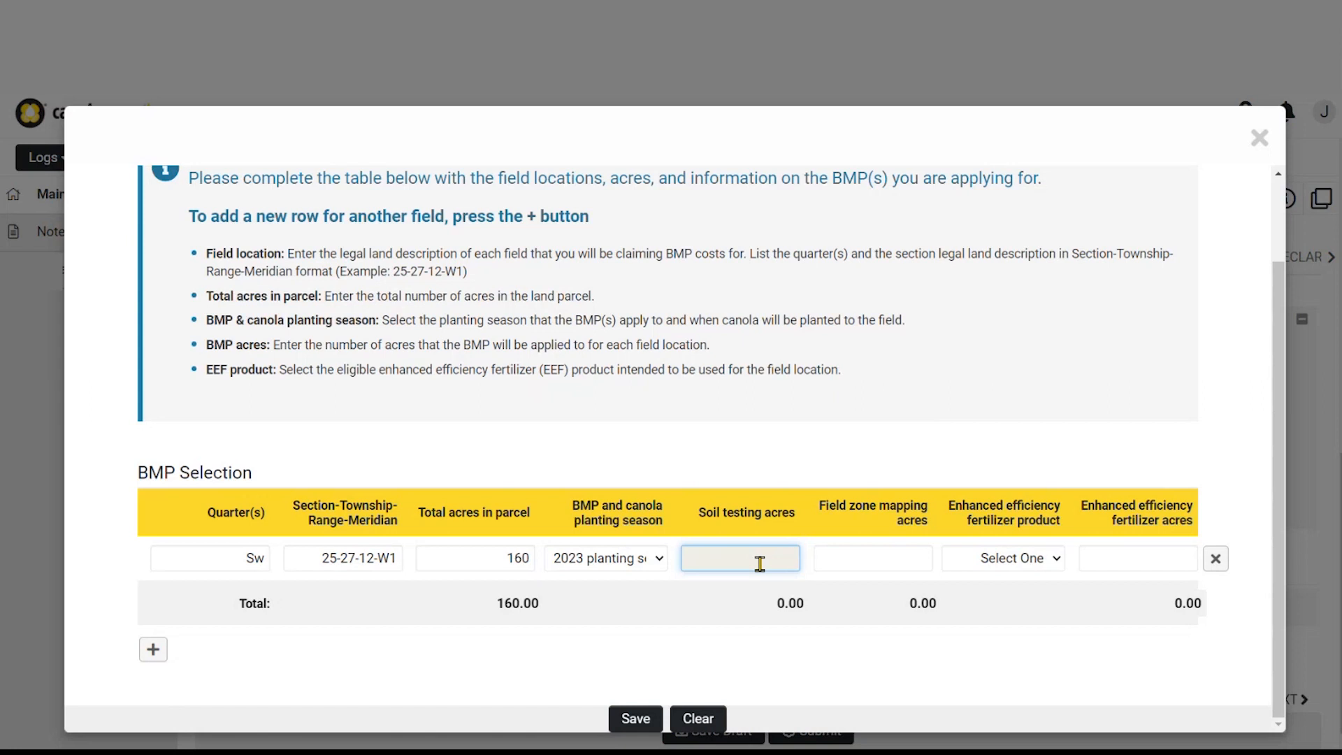
pyautogui.write('160')
pyautogui.click(834, 565)
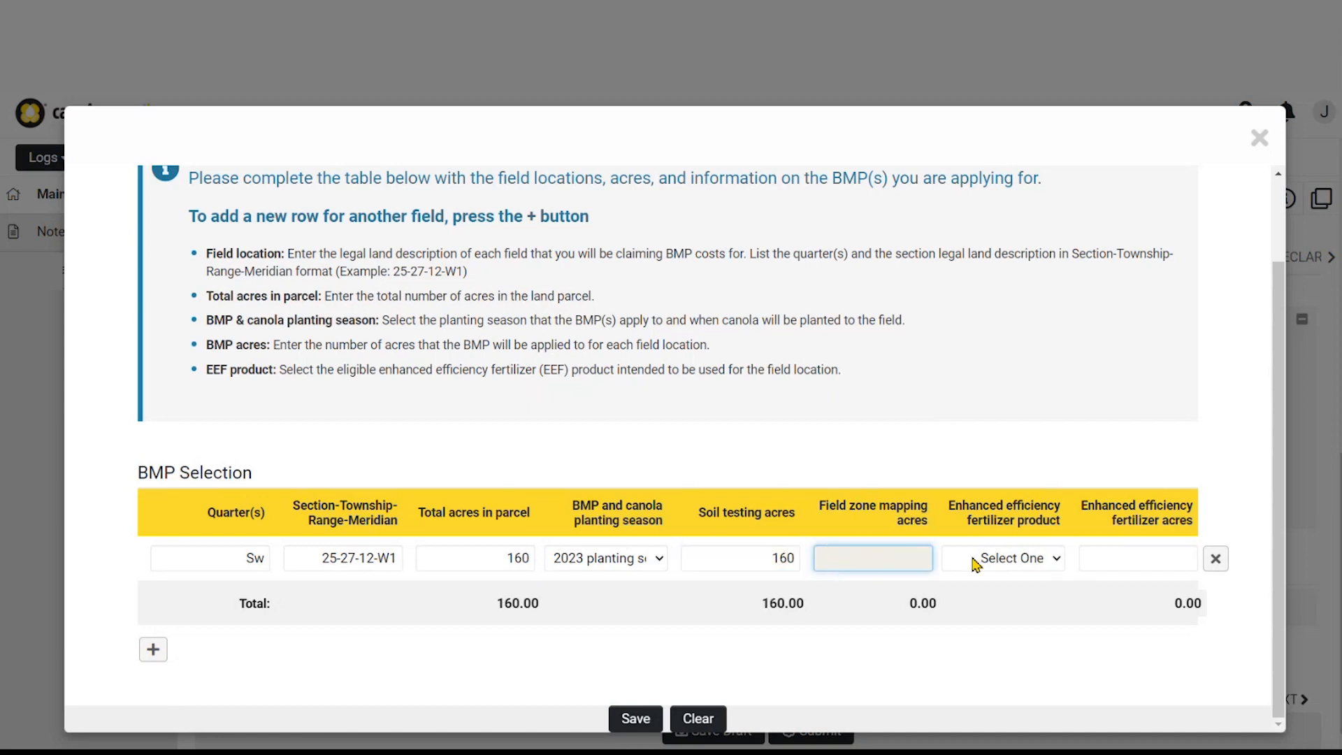
pyautogui.click(1057, 565)
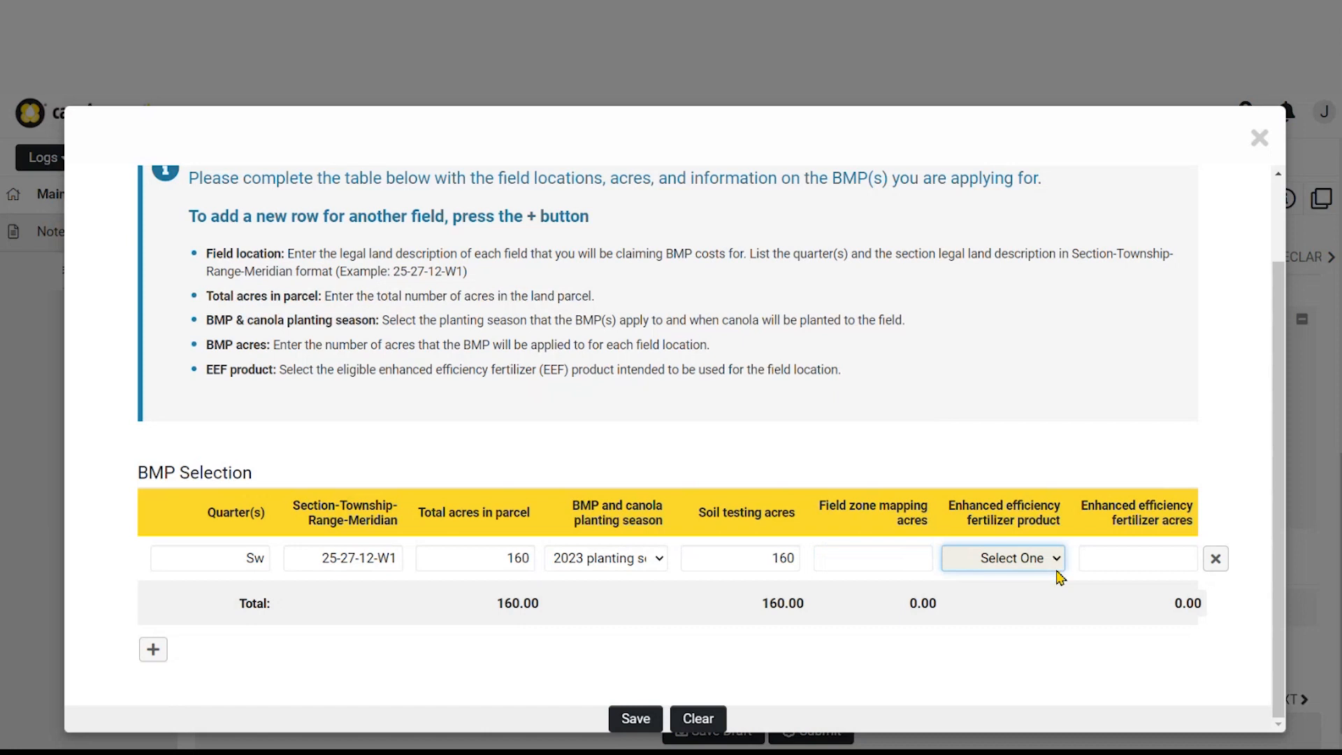
pyautogui.press('Down')
pyautogui.click(1164, 560)
pyautogui.write('160')
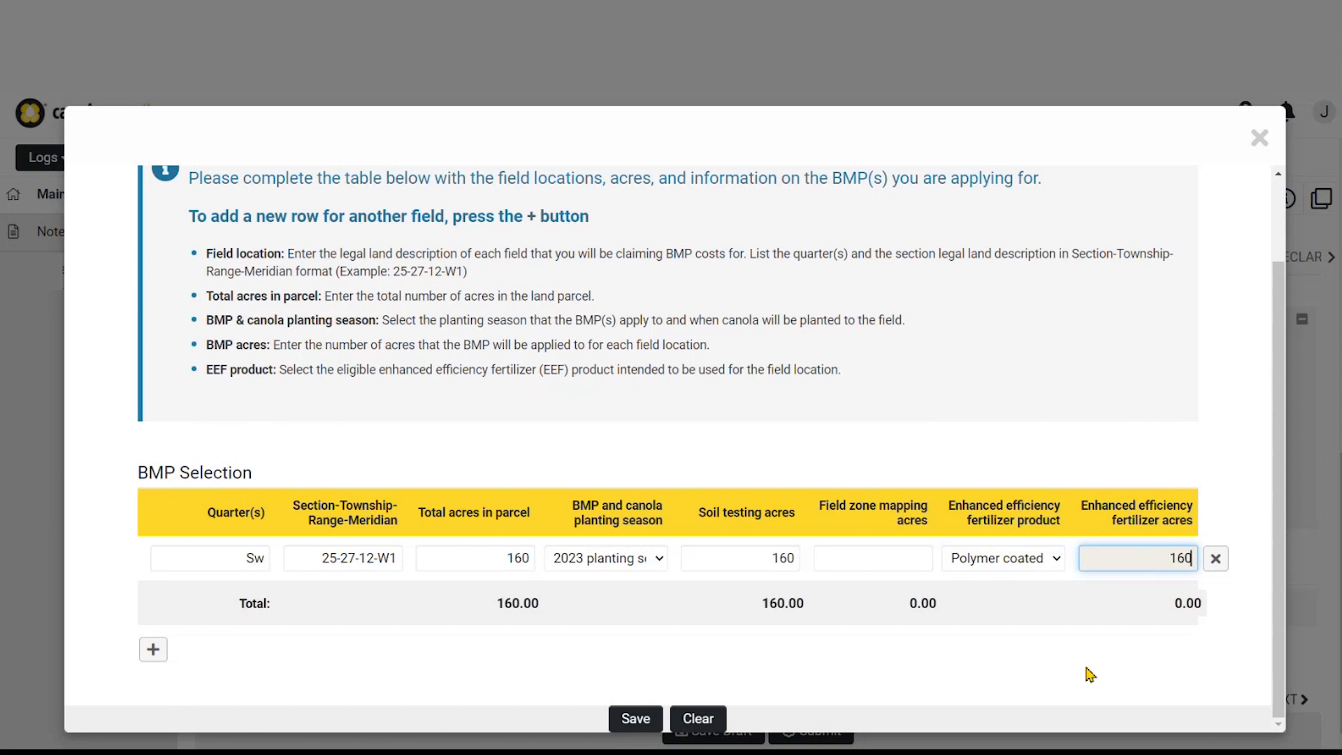
# Remove the extra empty row and save the BMP selection table
pyautogui.click(153, 650)
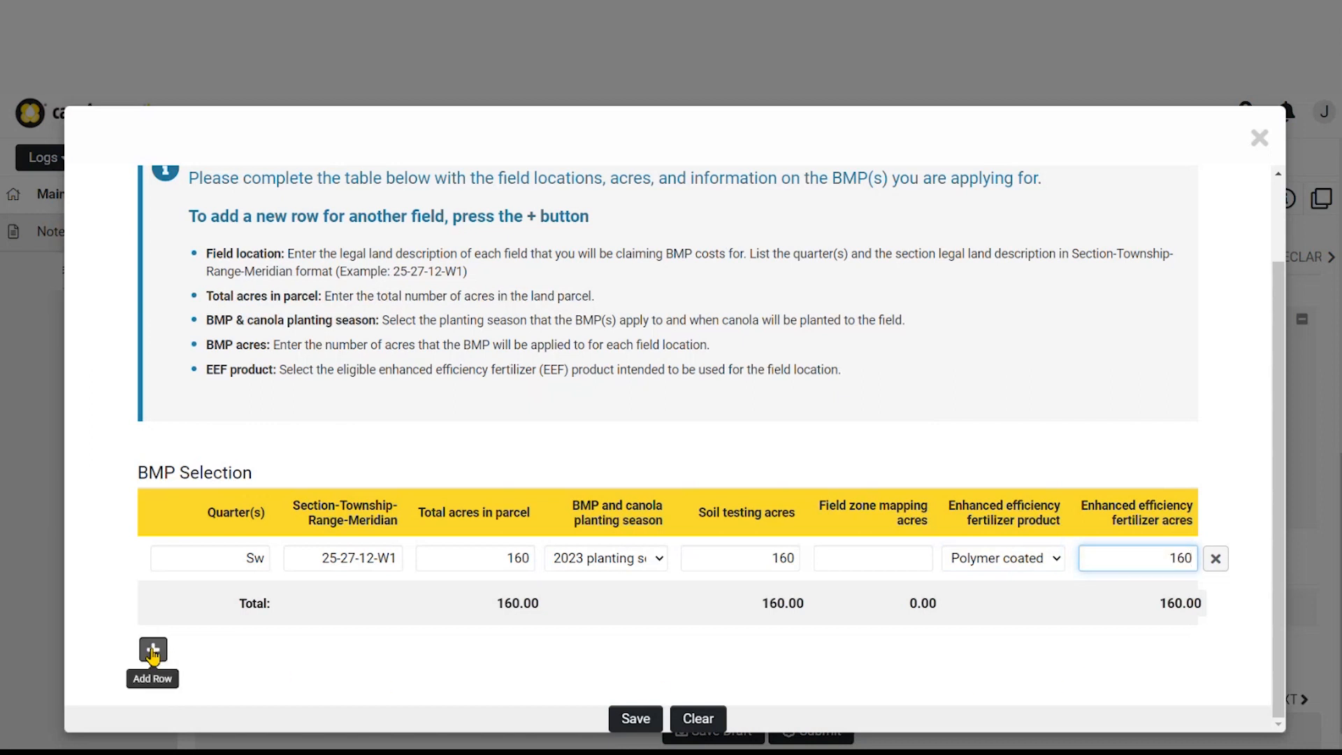
pyautogui.scroll(-1, 155, 655)
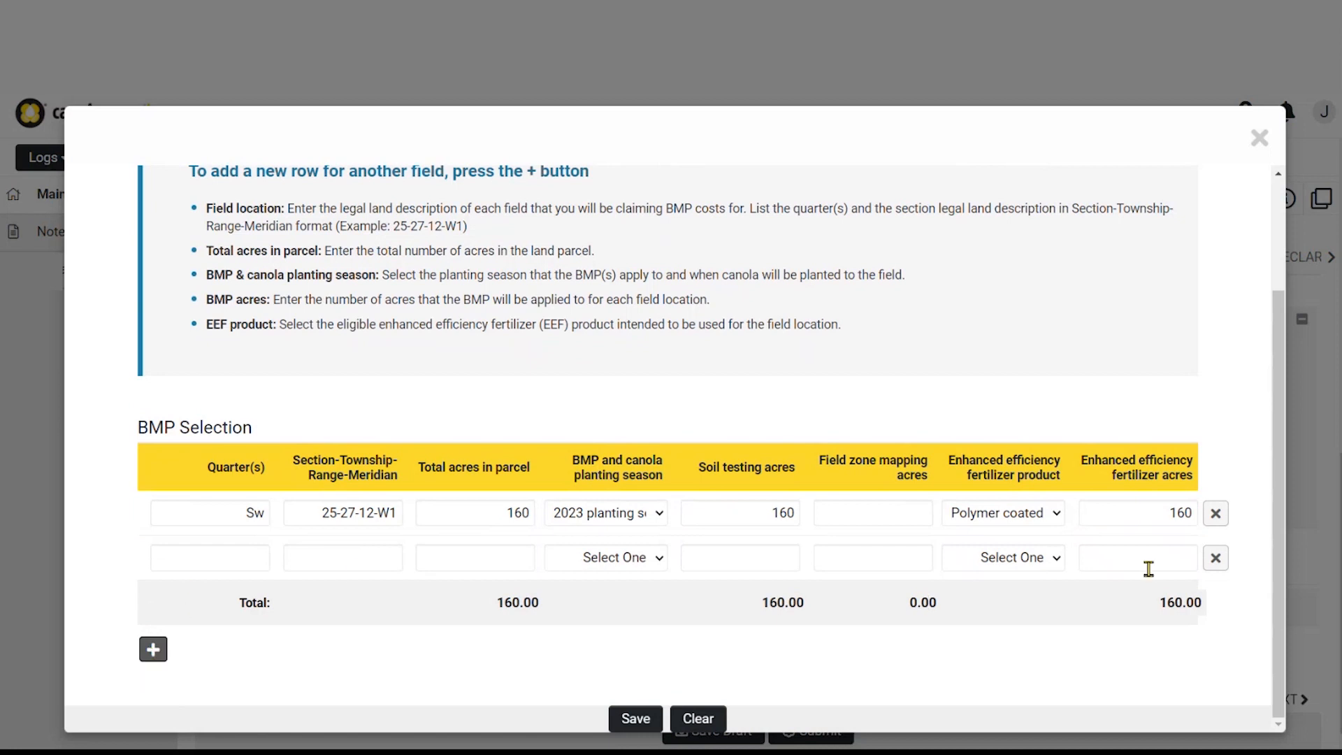
pyautogui.click(1216, 559)
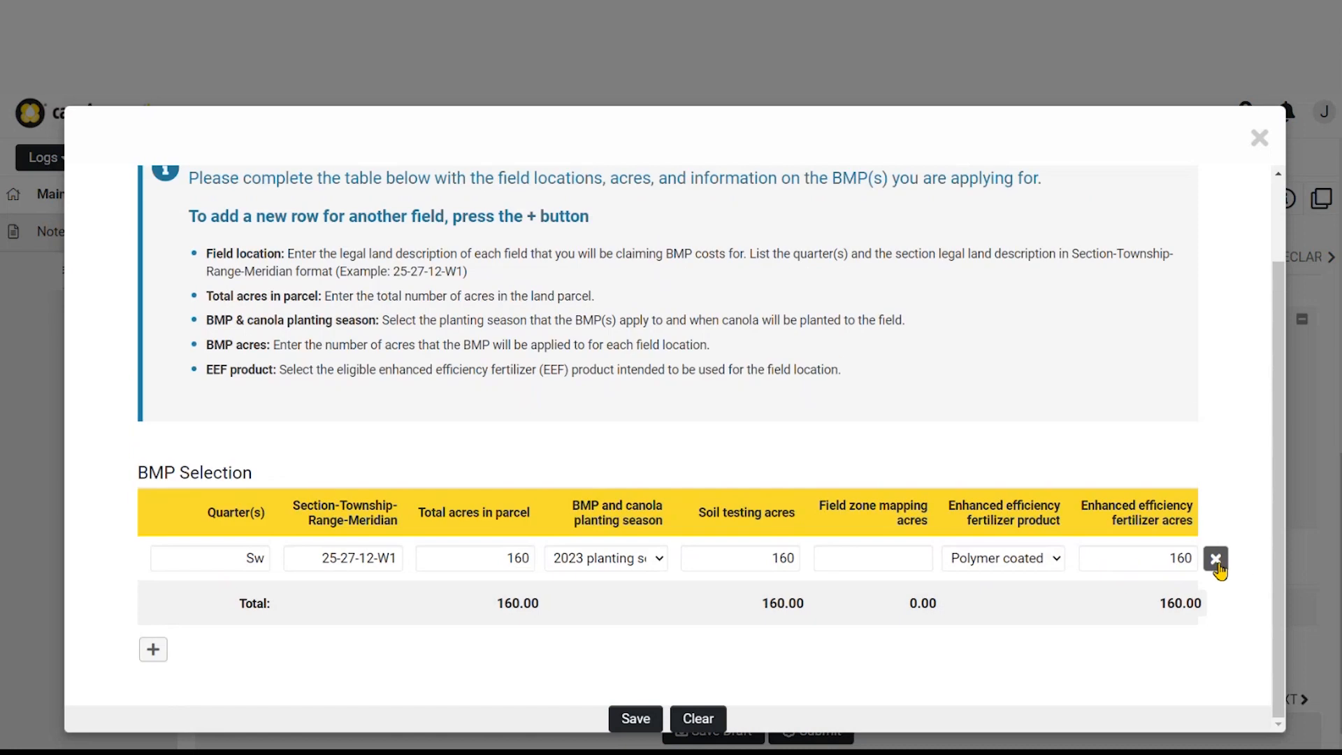
pyautogui.click(635, 719)
# Close the BMP window and advance to the Funding Request section
pyautogui.click(1259, 139)
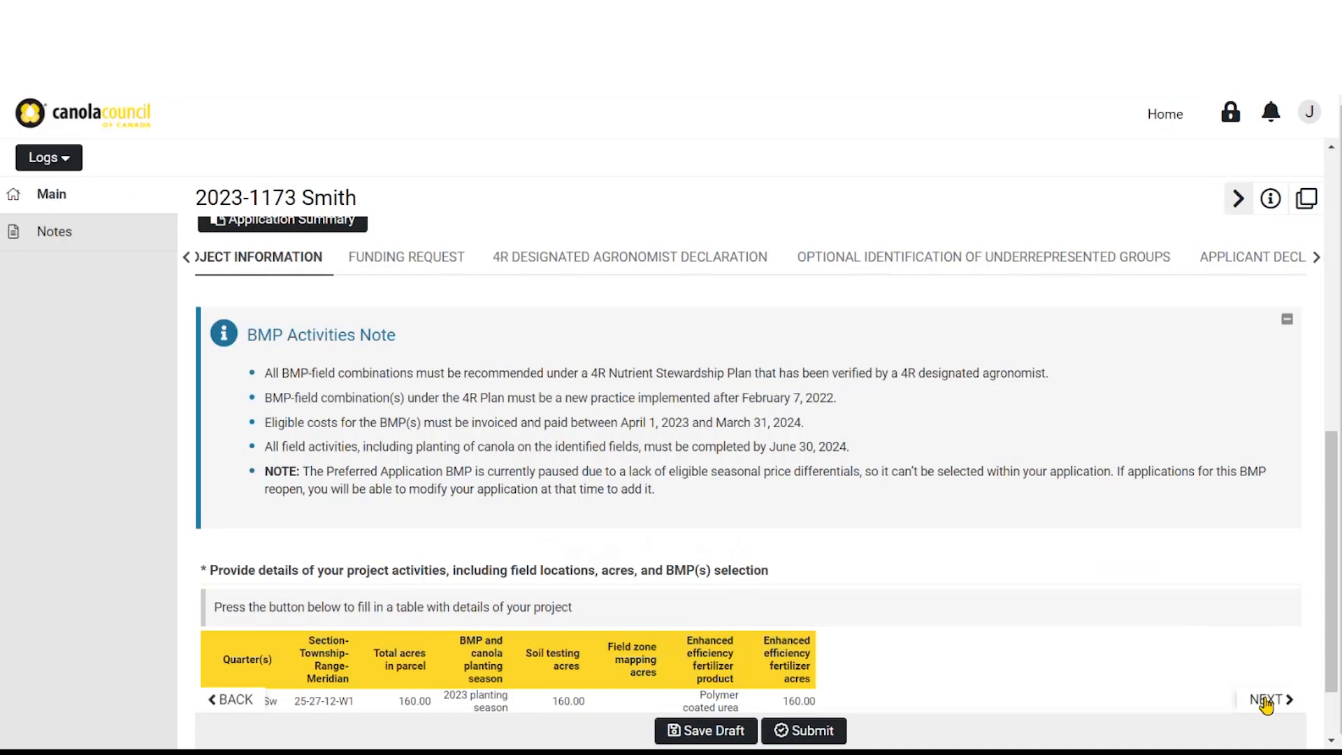
pyautogui.click(1265, 698)
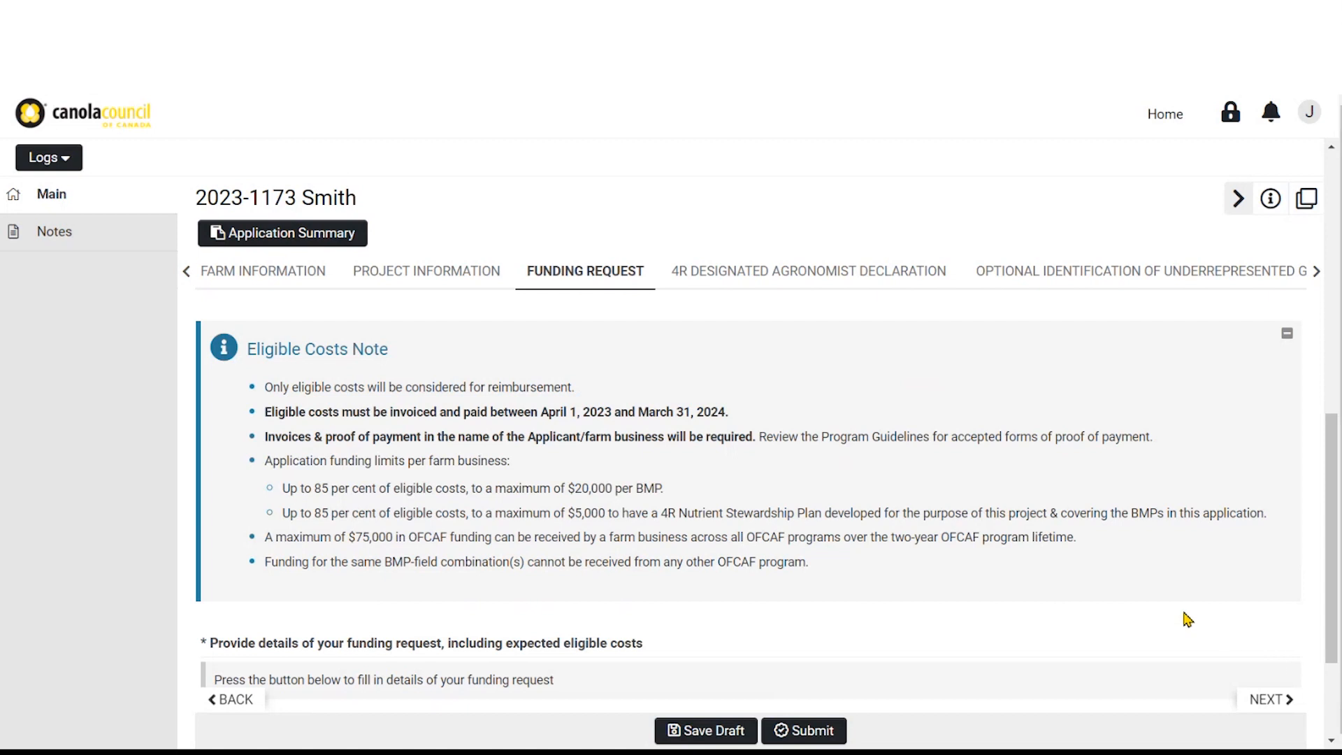
pyautogui.scroll(-3, 1057, 566)
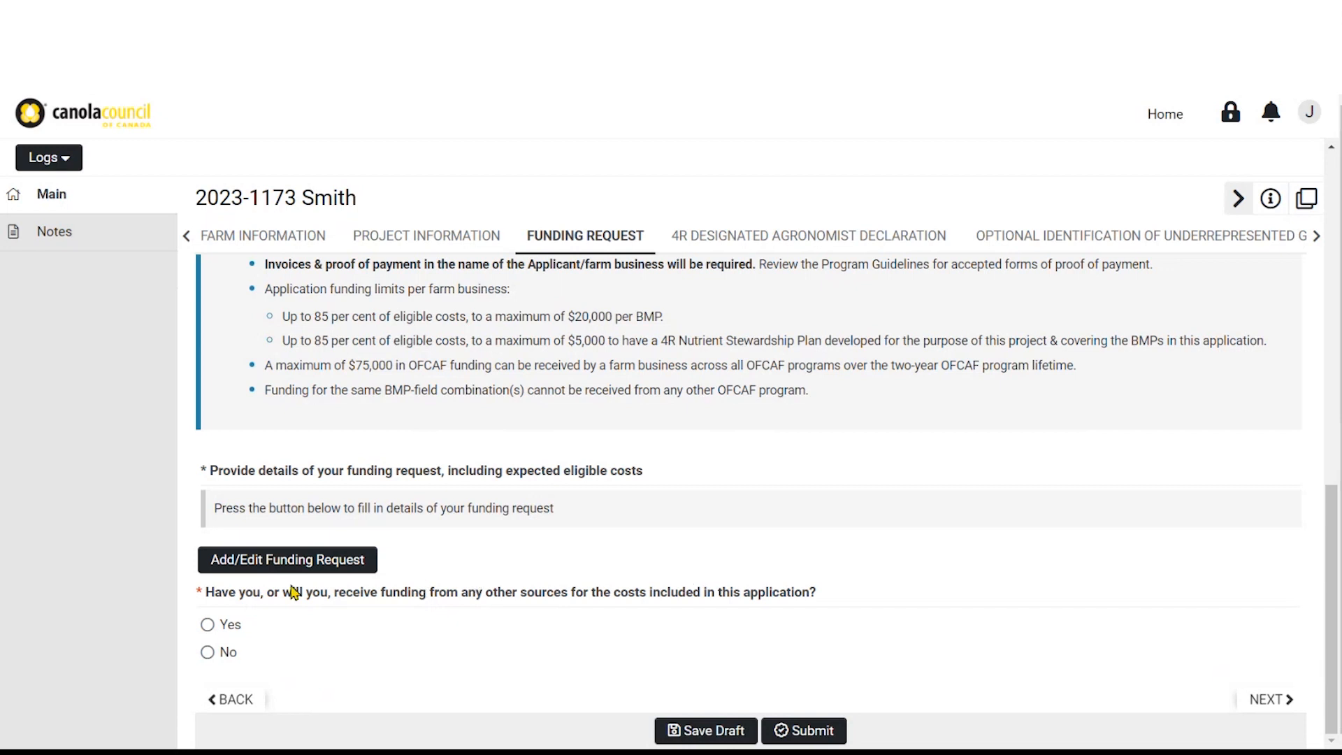
# Enter $5,000 soil testing and $20,000 enhanced efficiency fertilizer costs
pyautogui.click(264, 562)
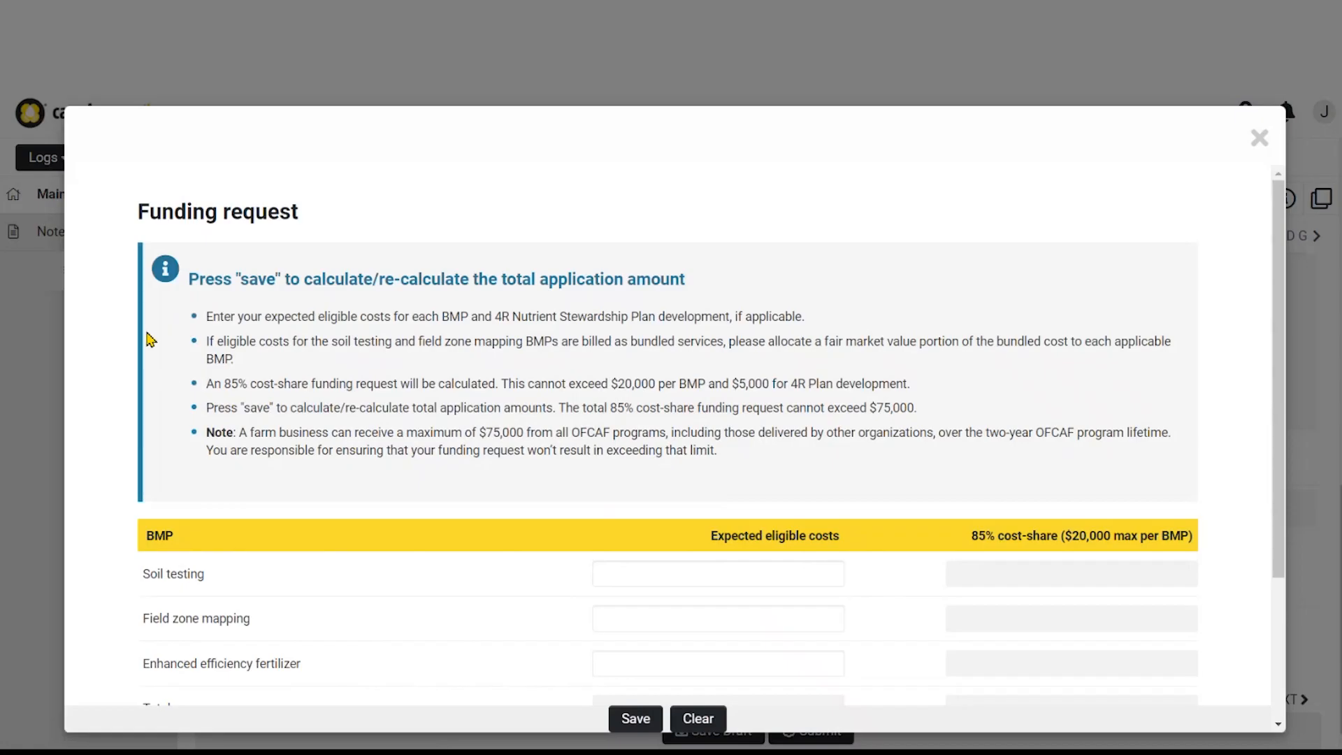
pyautogui.scroll(-3, 155, 339)
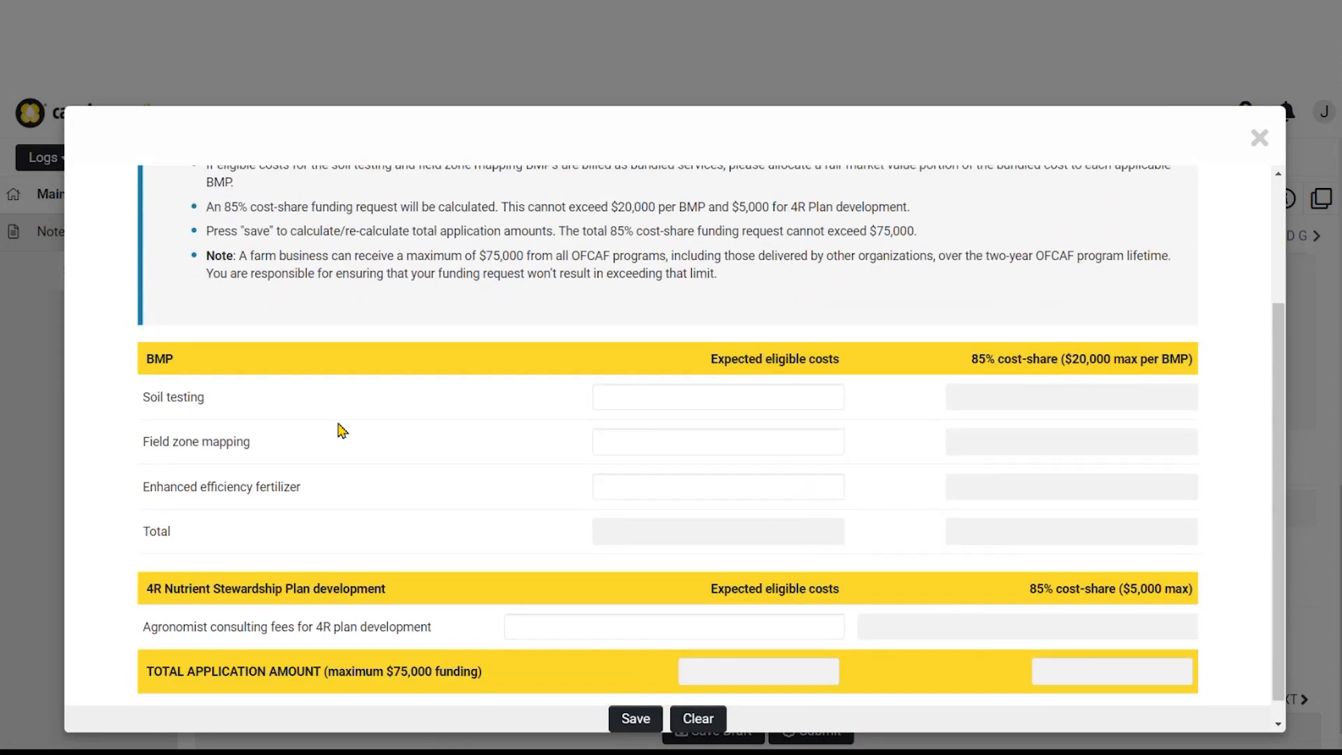
pyautogui.scroll(-1, 391, 423)
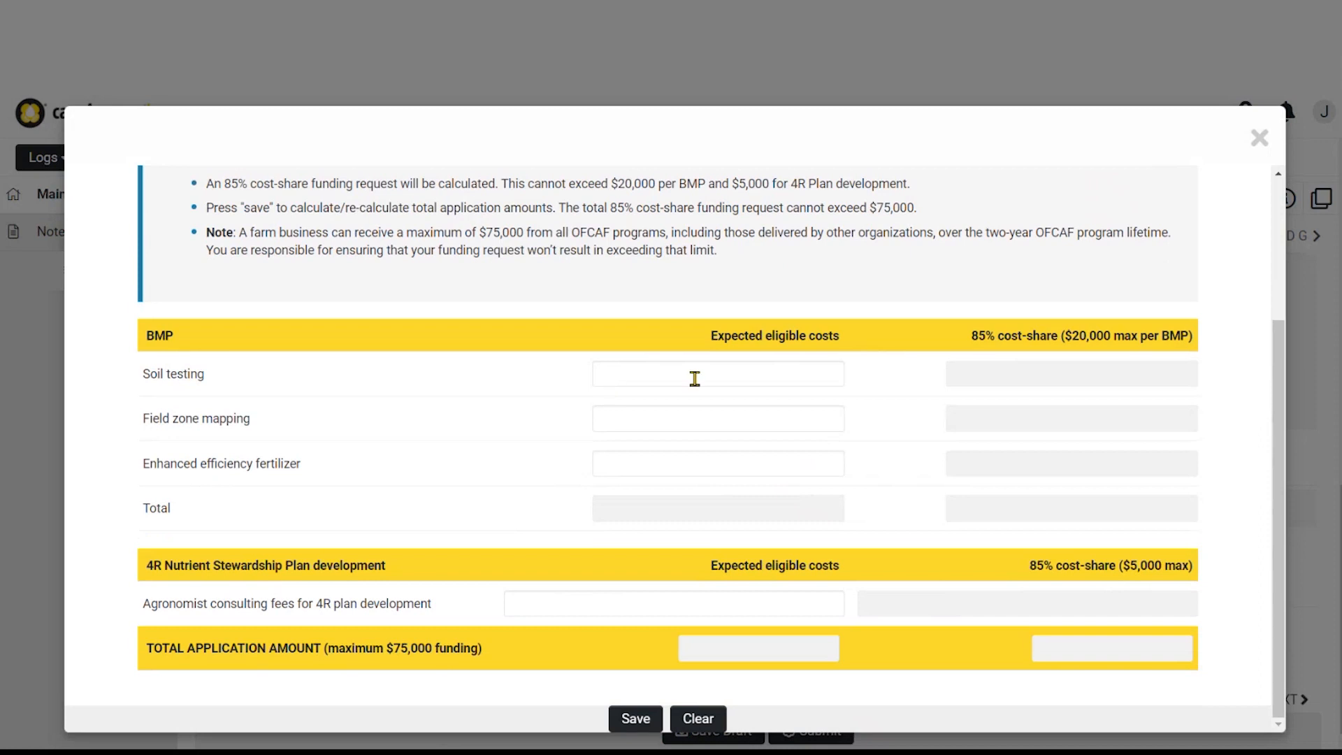
pyautogui.click(755, 376)
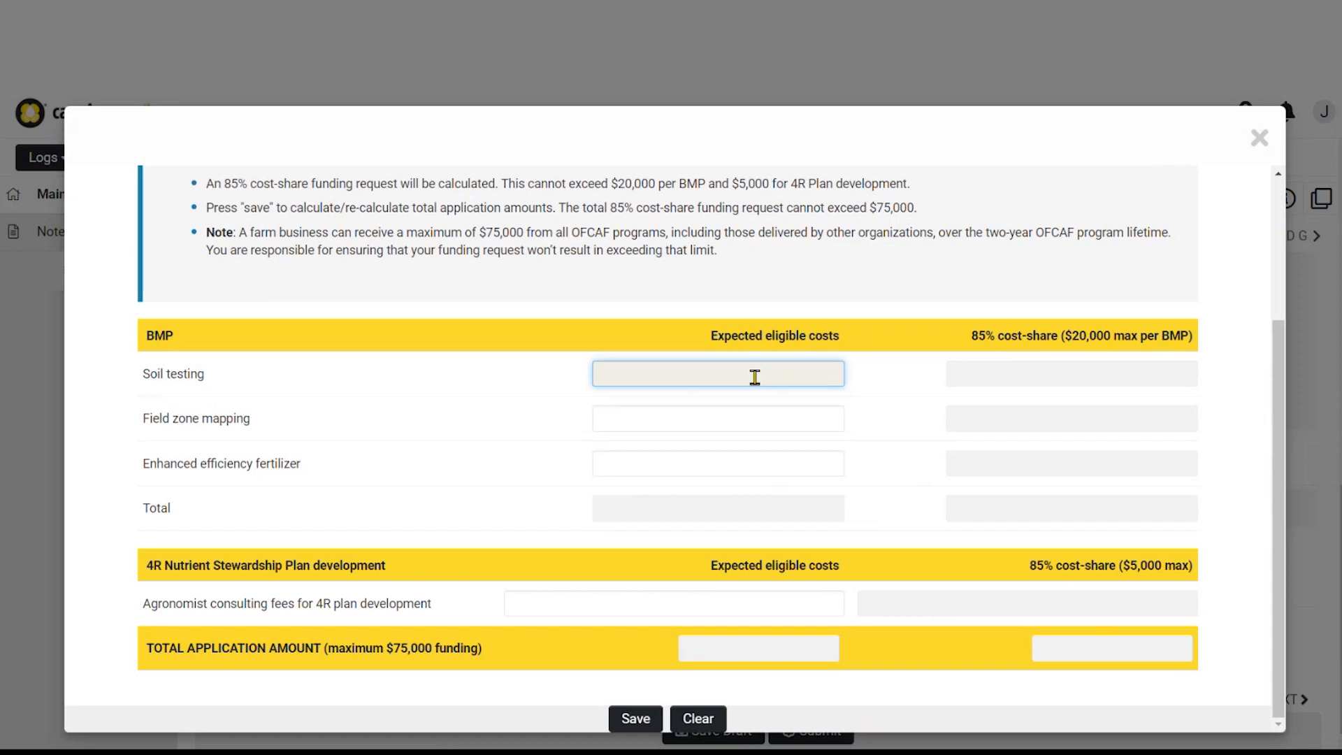
pyautogui.write('5000')
pyautogui.press('Tab')
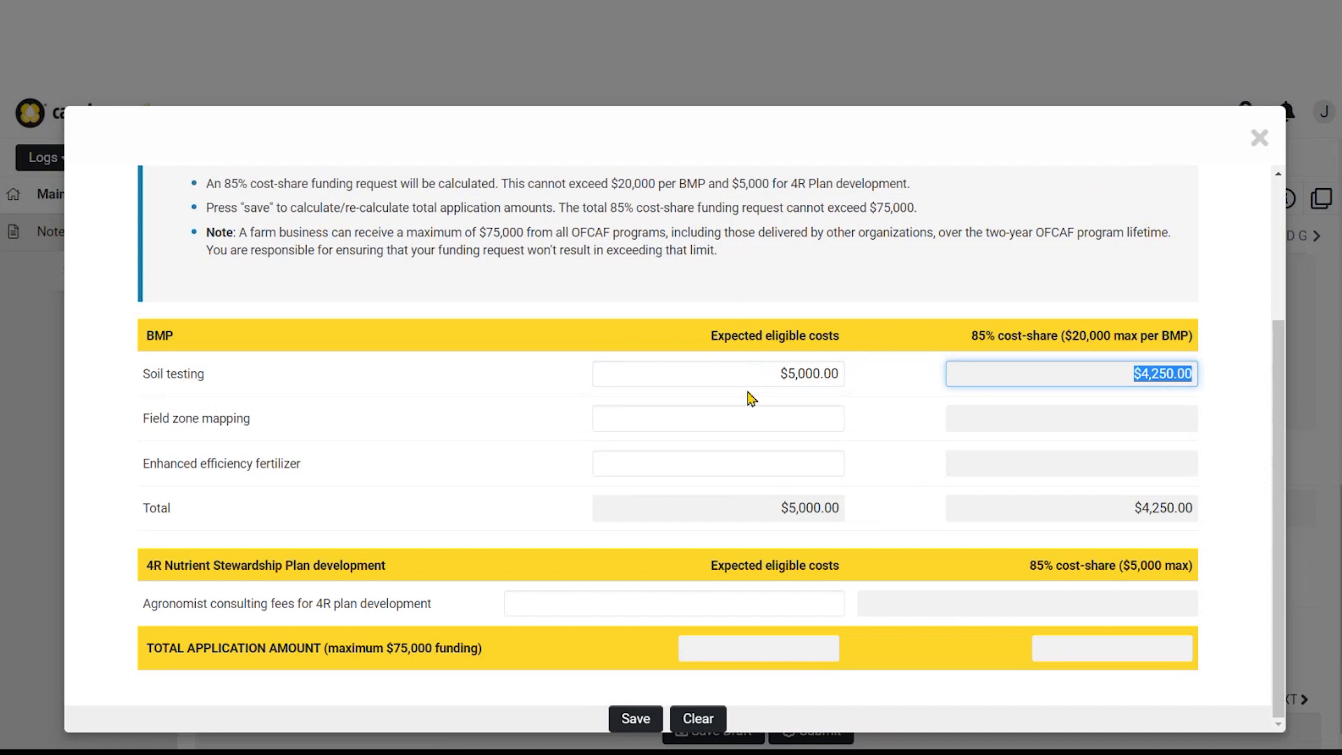
pyautogui.click(772, 465)
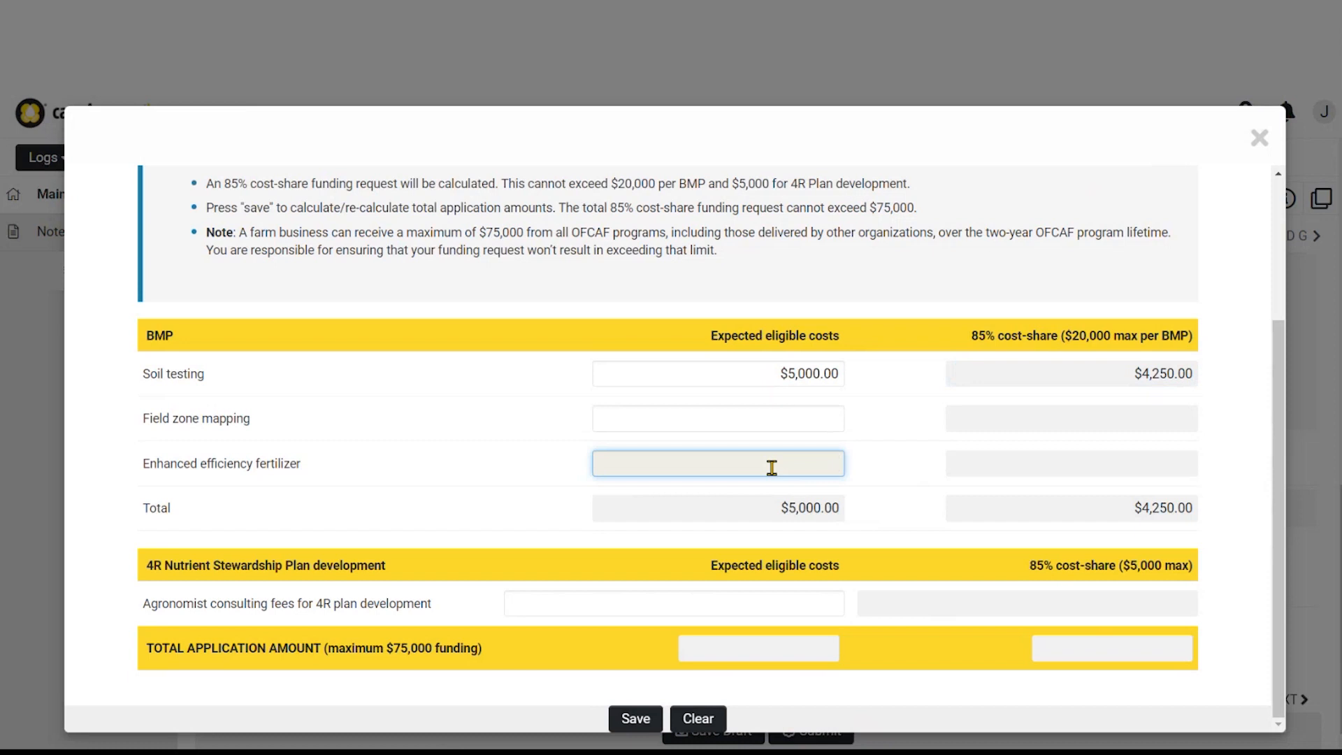
pyautogui.write('20000')
pyautogui.press('Tab')
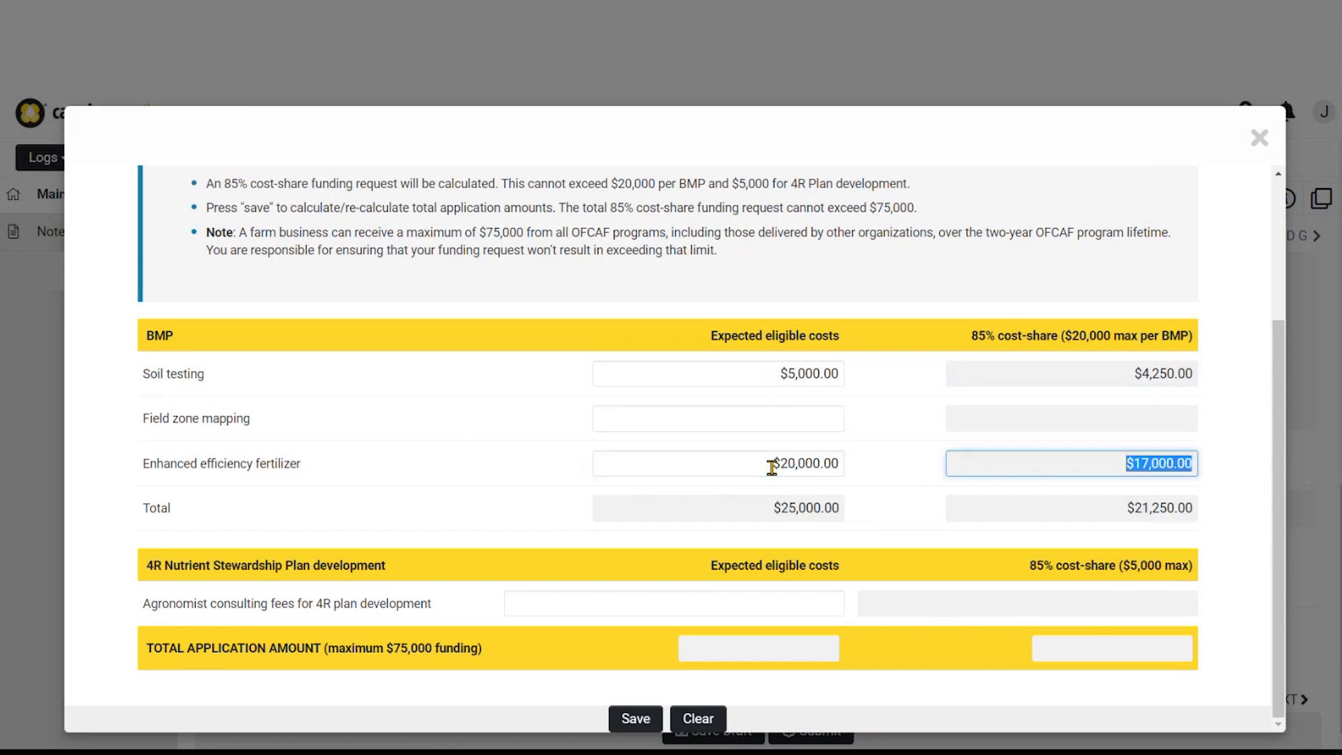
# Add $1,500 agronomist consulting fees and save the funding request
pyautogui.click(766, 602)
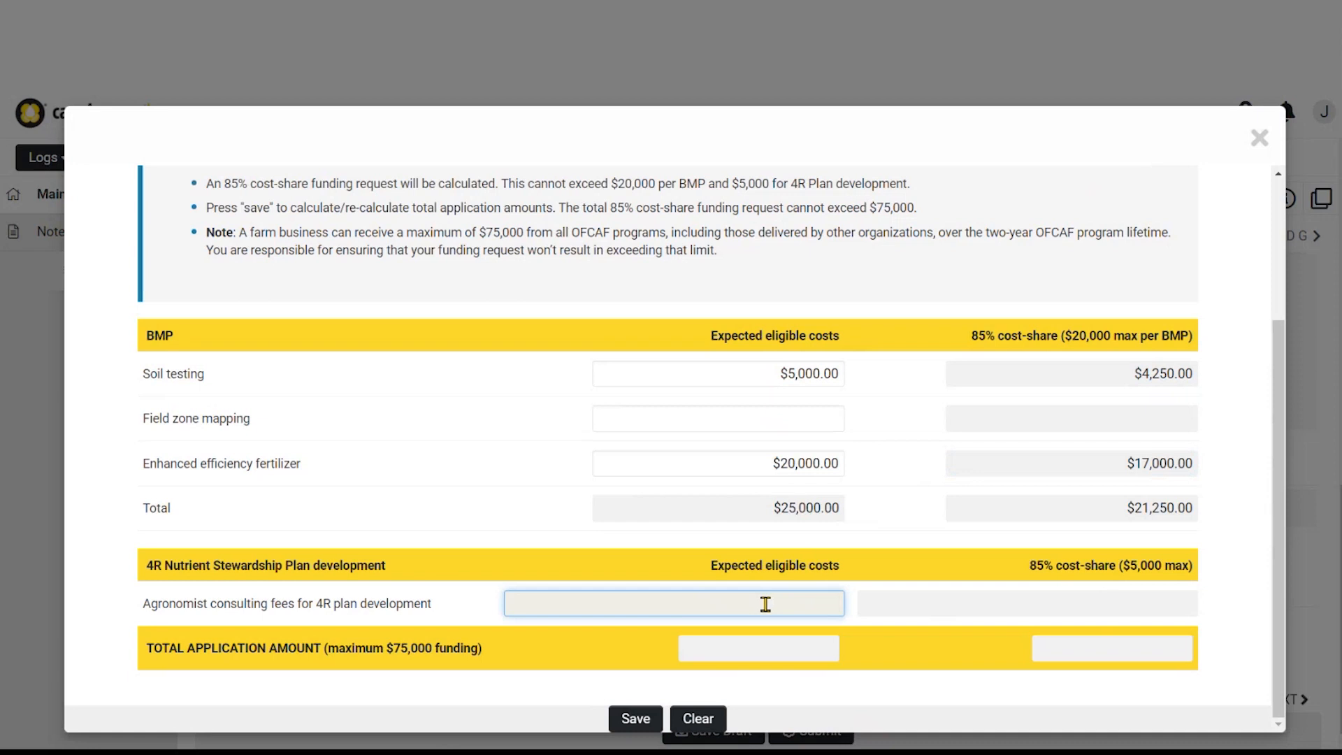
pyautogui.write('1500')
pyautogui.press('Tab')
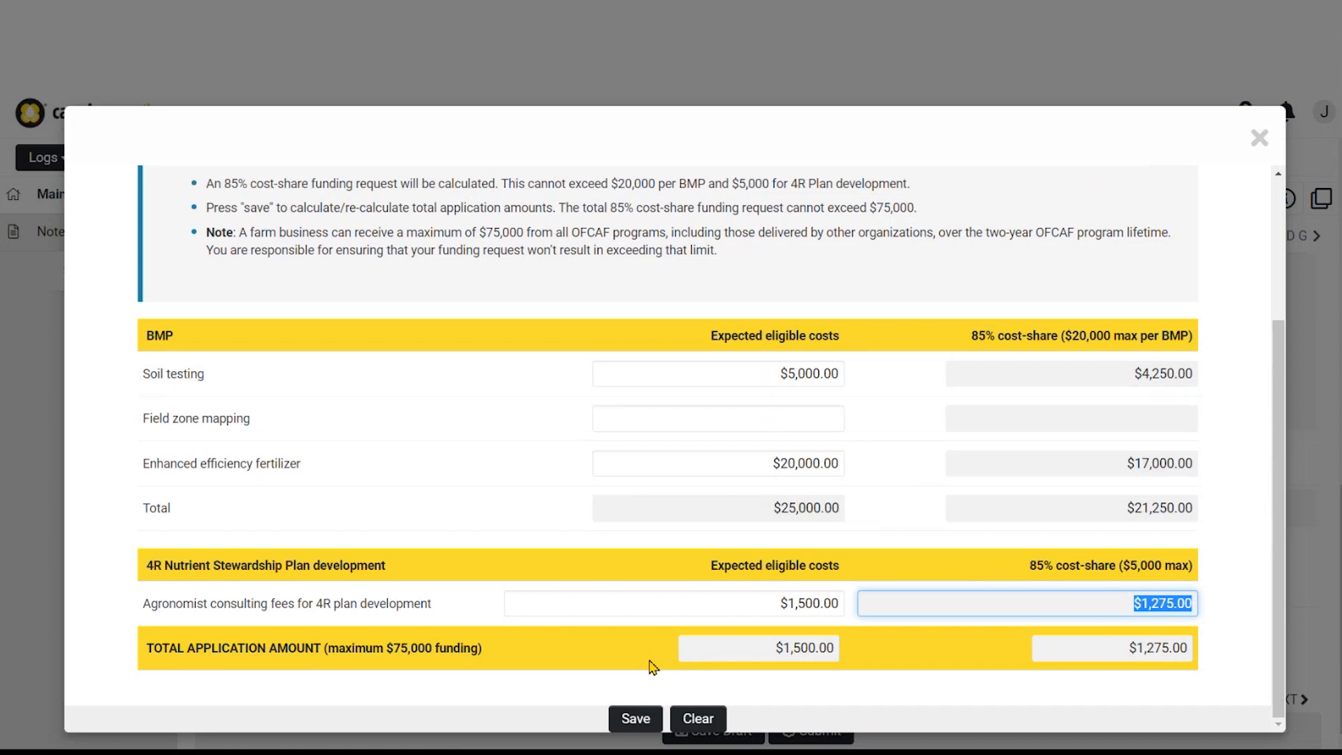
pyautogui.click(649, 720)
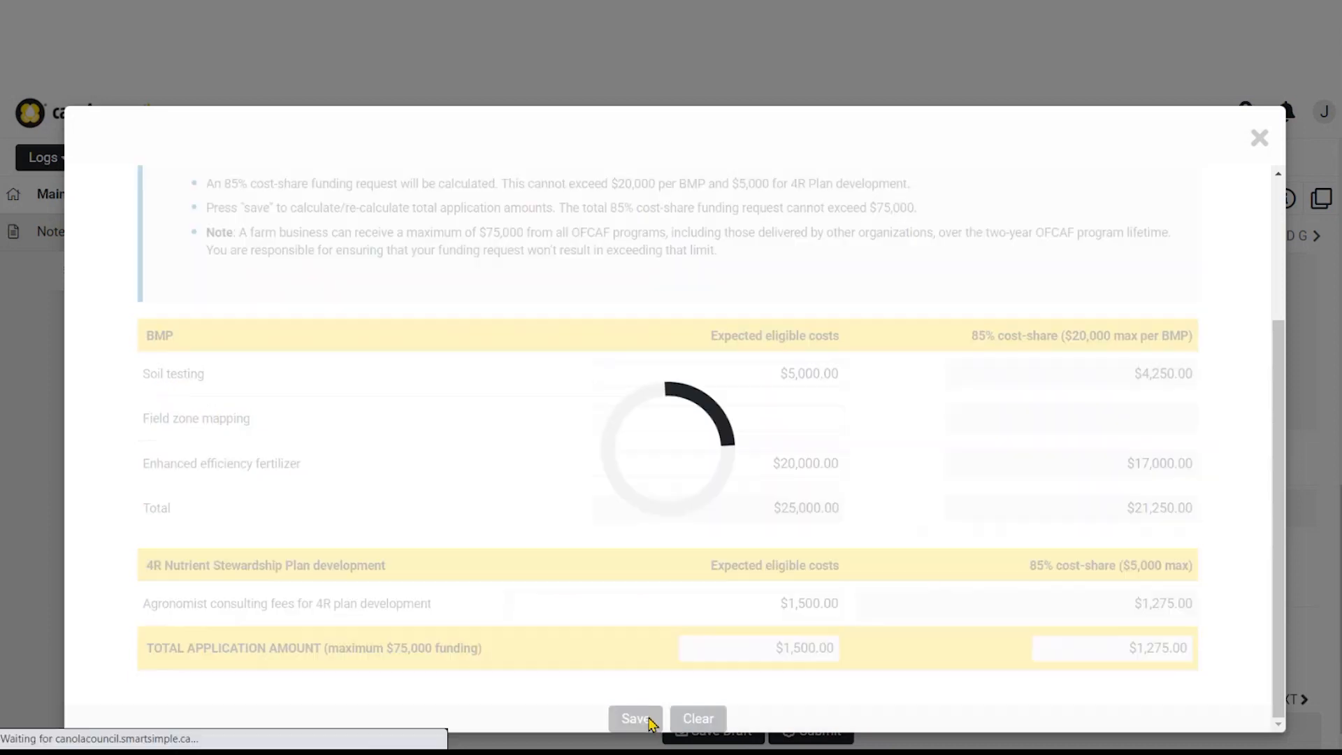
pyautogui.scroll(-3, 607, 538)
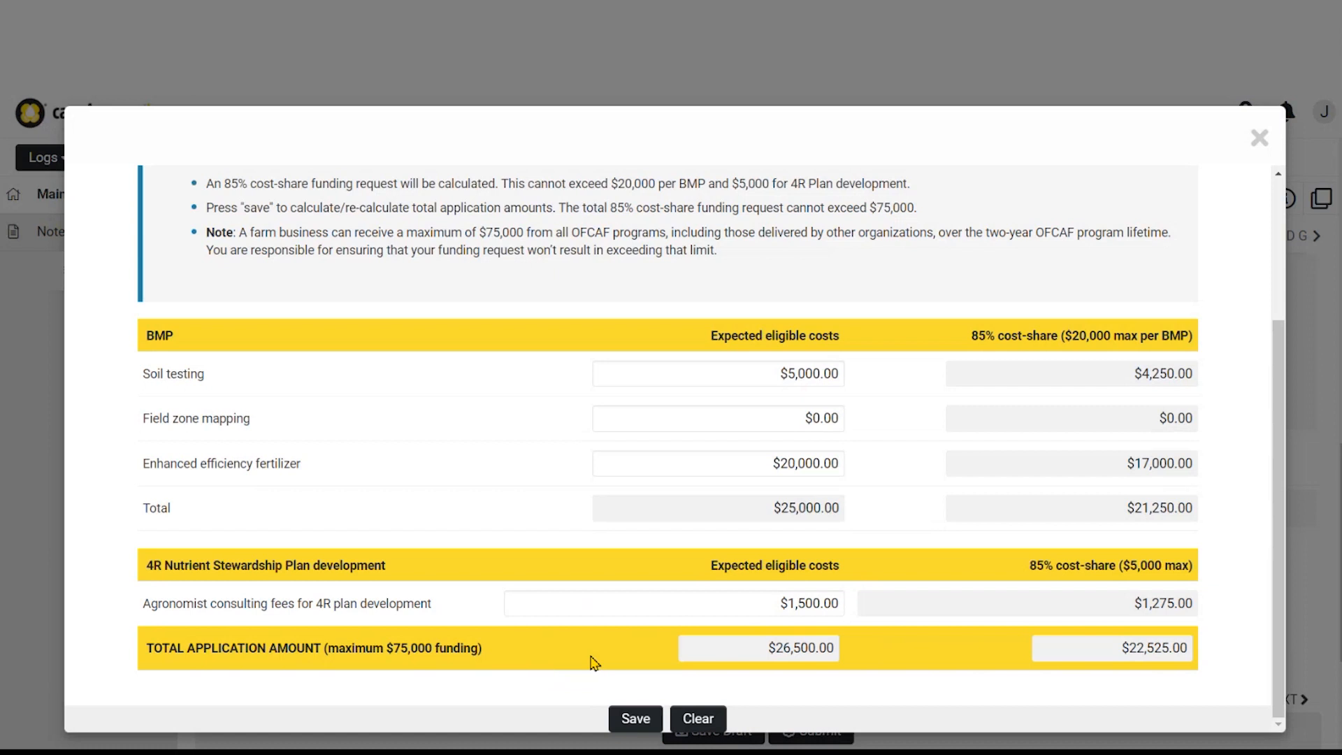
pyautogui.click(636, 718)
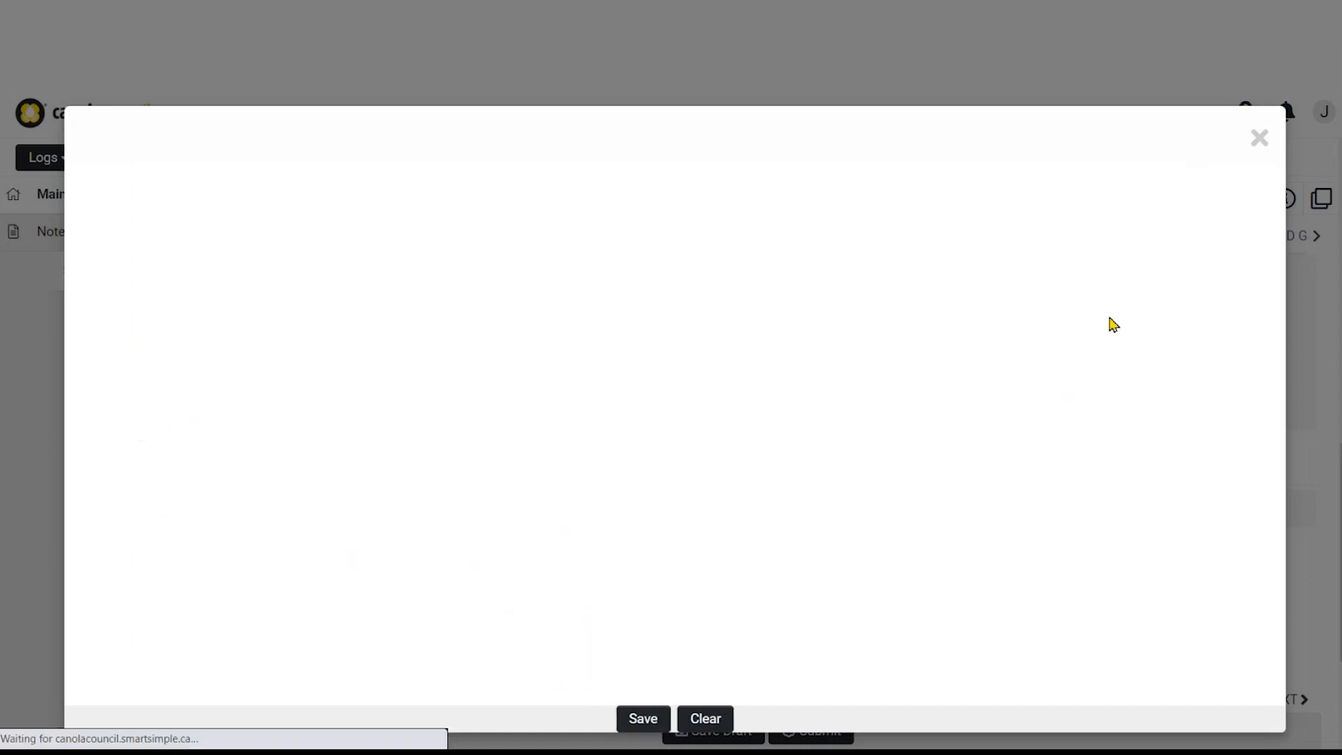
# Close the funding form, answer No to other funding, and continue to the agronomist declaration
pyautogui.click(1260, 140)
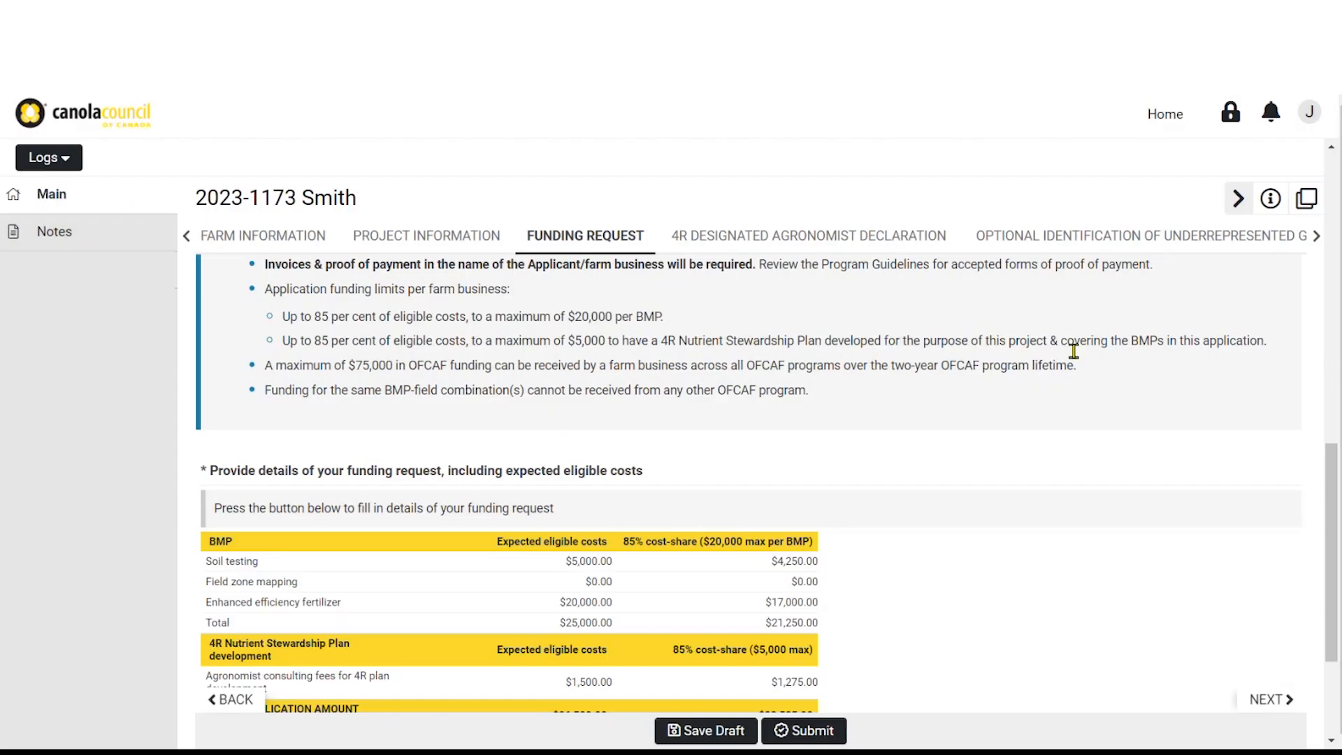
pyautogui.scroll(-3, 886, 506)
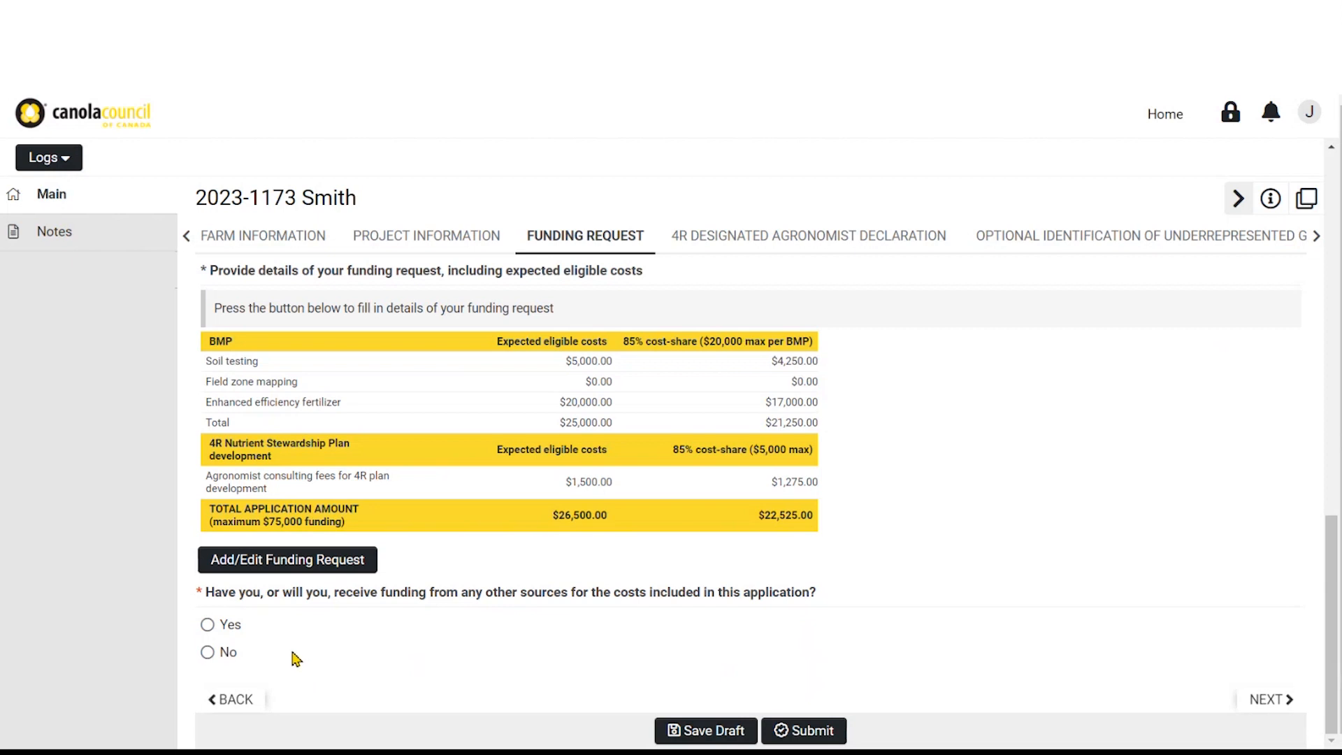
pyautogui.click(209, 628)
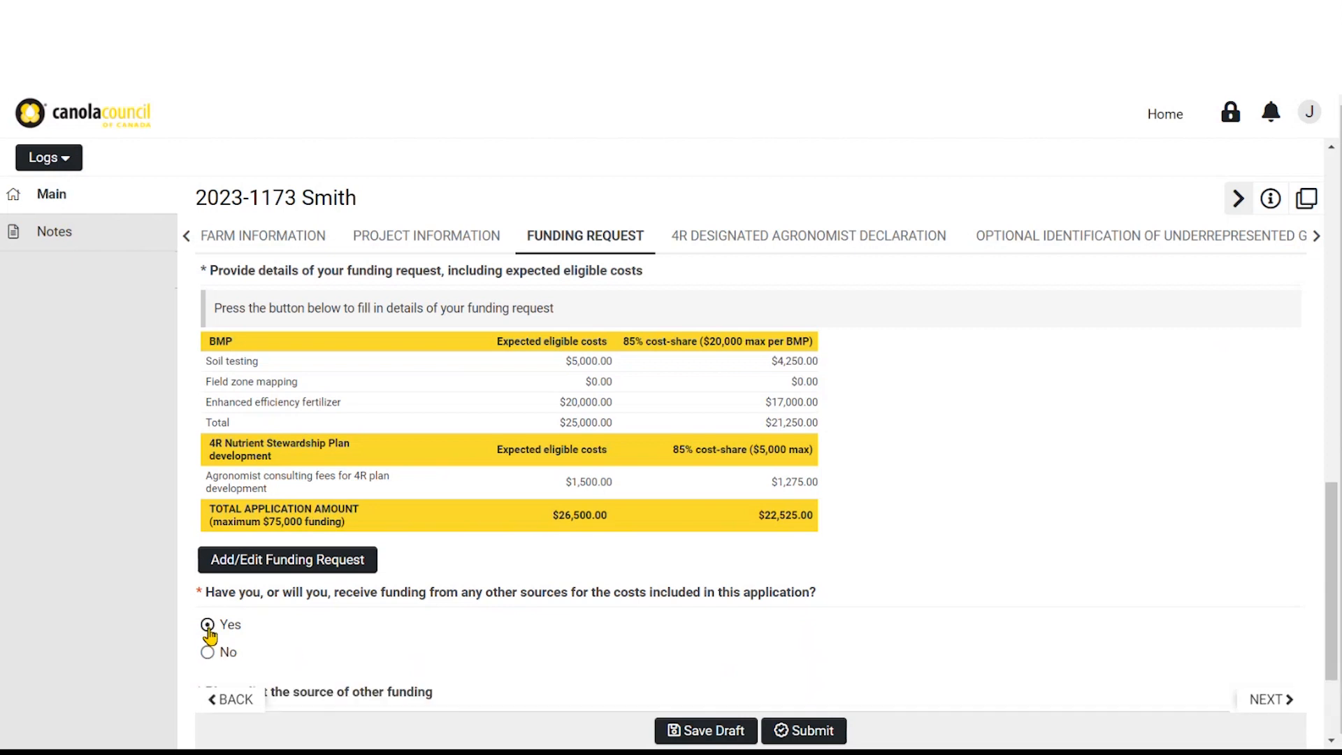
pyautogui.scroll(-2, 209, 636)
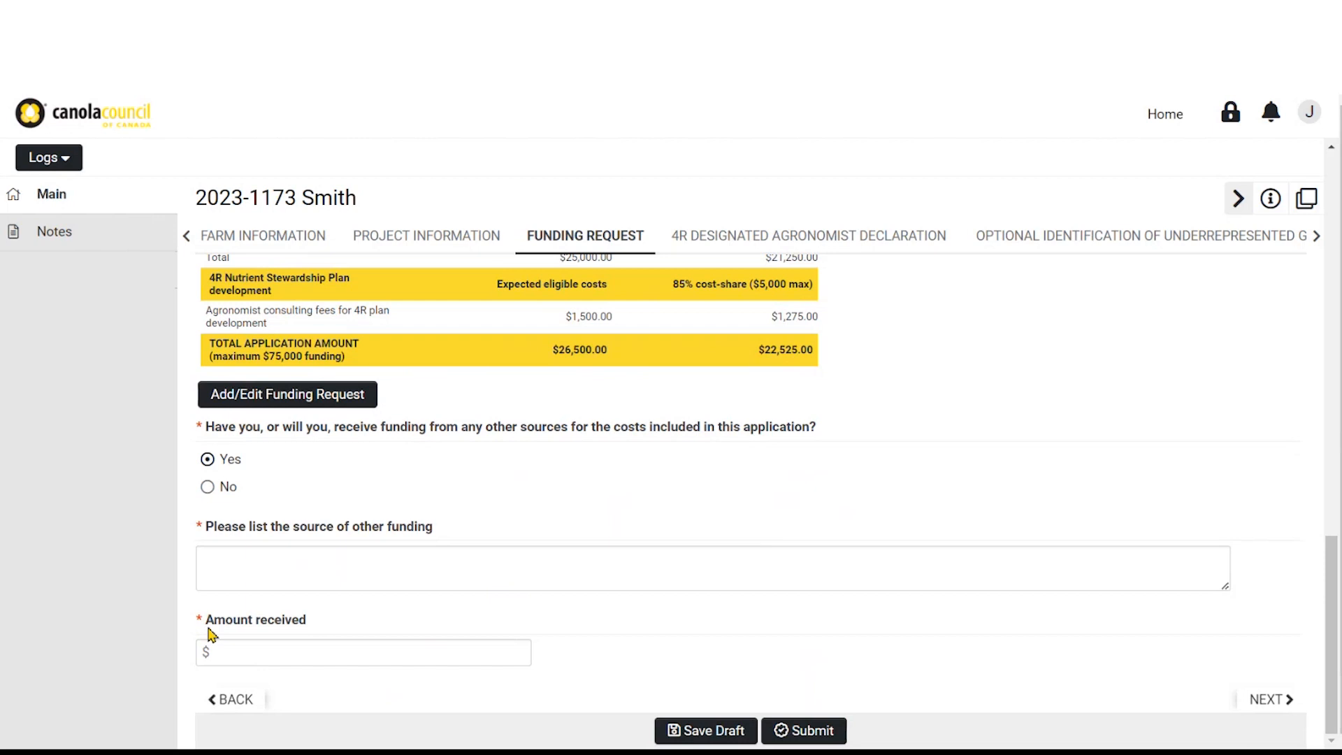
pyautogui.click(207, 489)
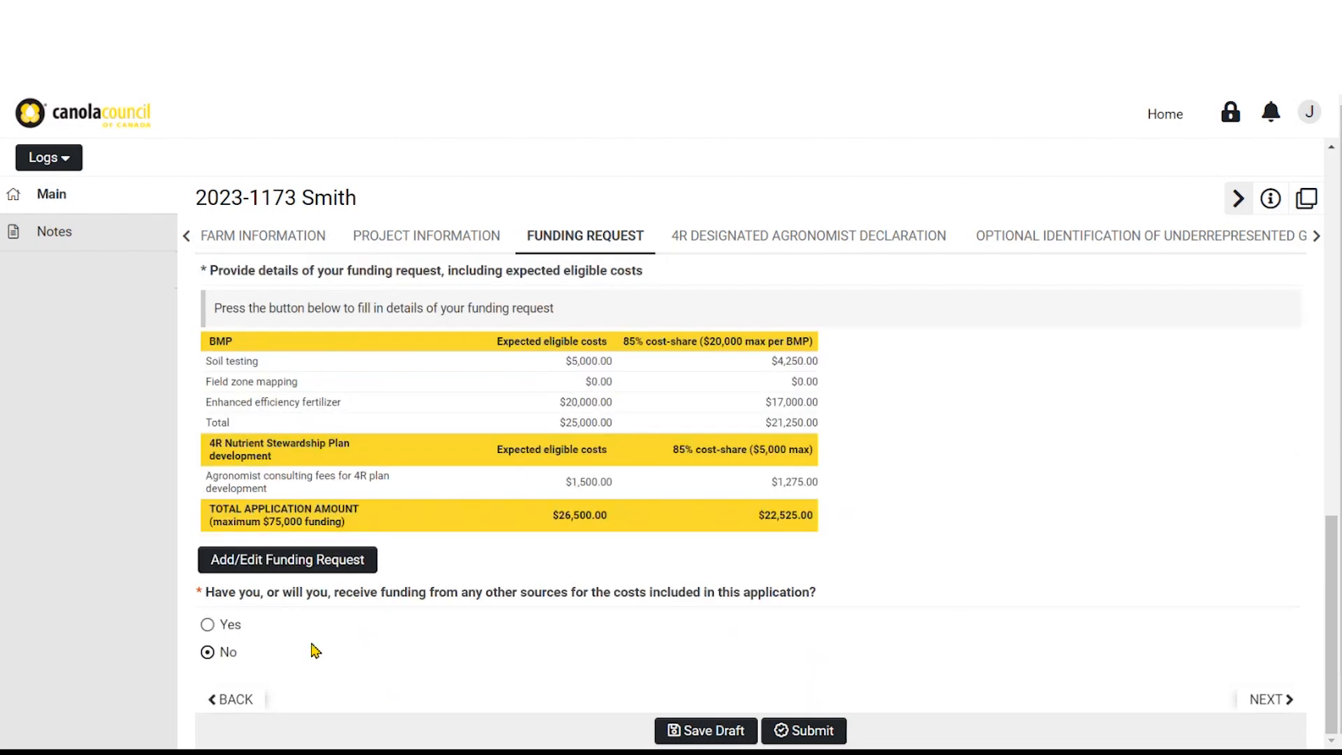
pyautogui.click(1265, 702)
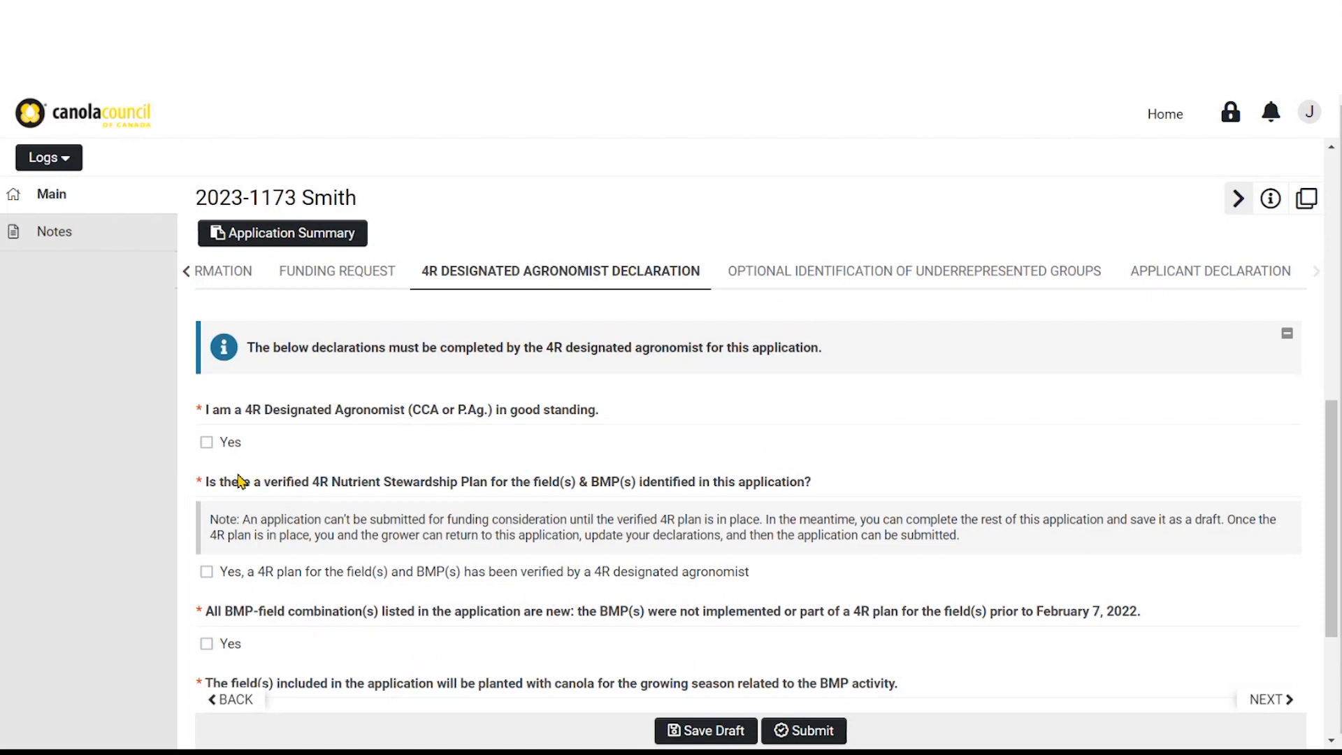
# Leave the 4R Designated Agronomist Declaration unchanged and continue to Optional Identification of Underrepresented Groups
pyautogui.scroll(-2, 216, 482)
pyautogui.scroll(-2, 213, 476)
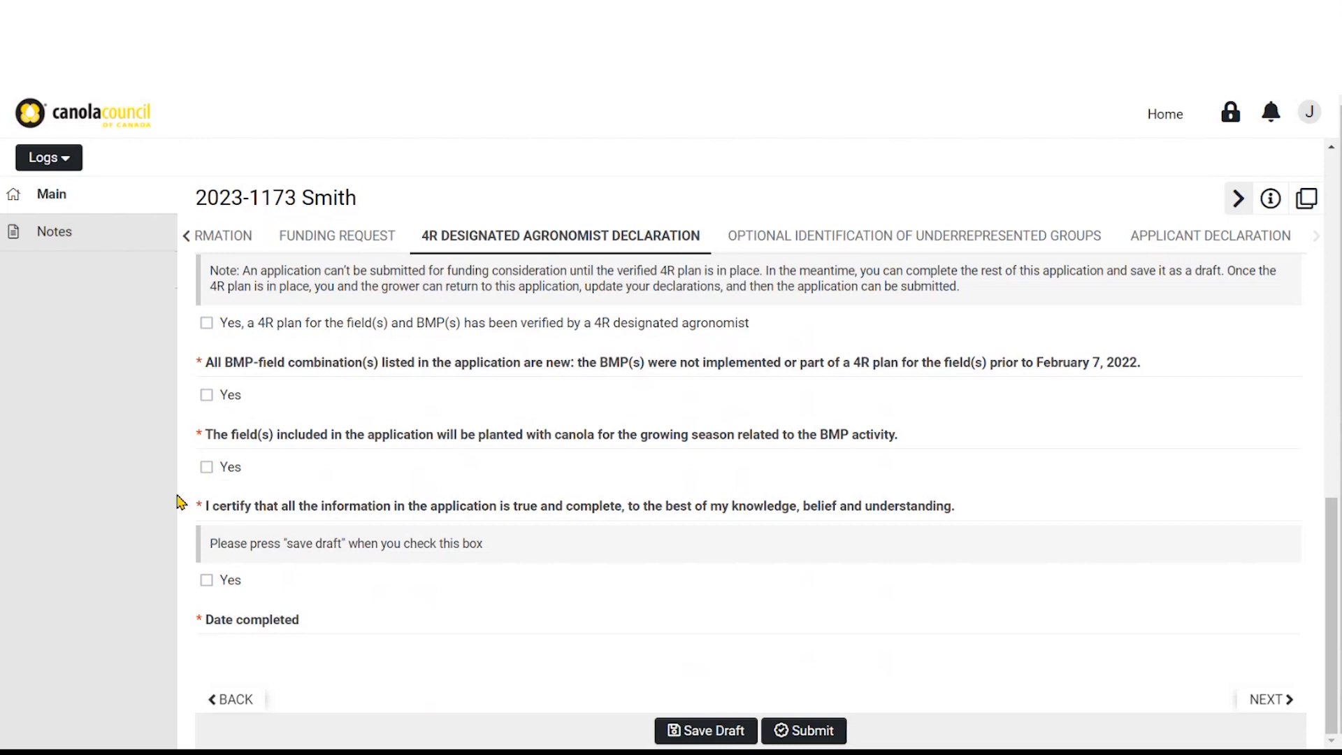
pyautogui.click(1270, 701)
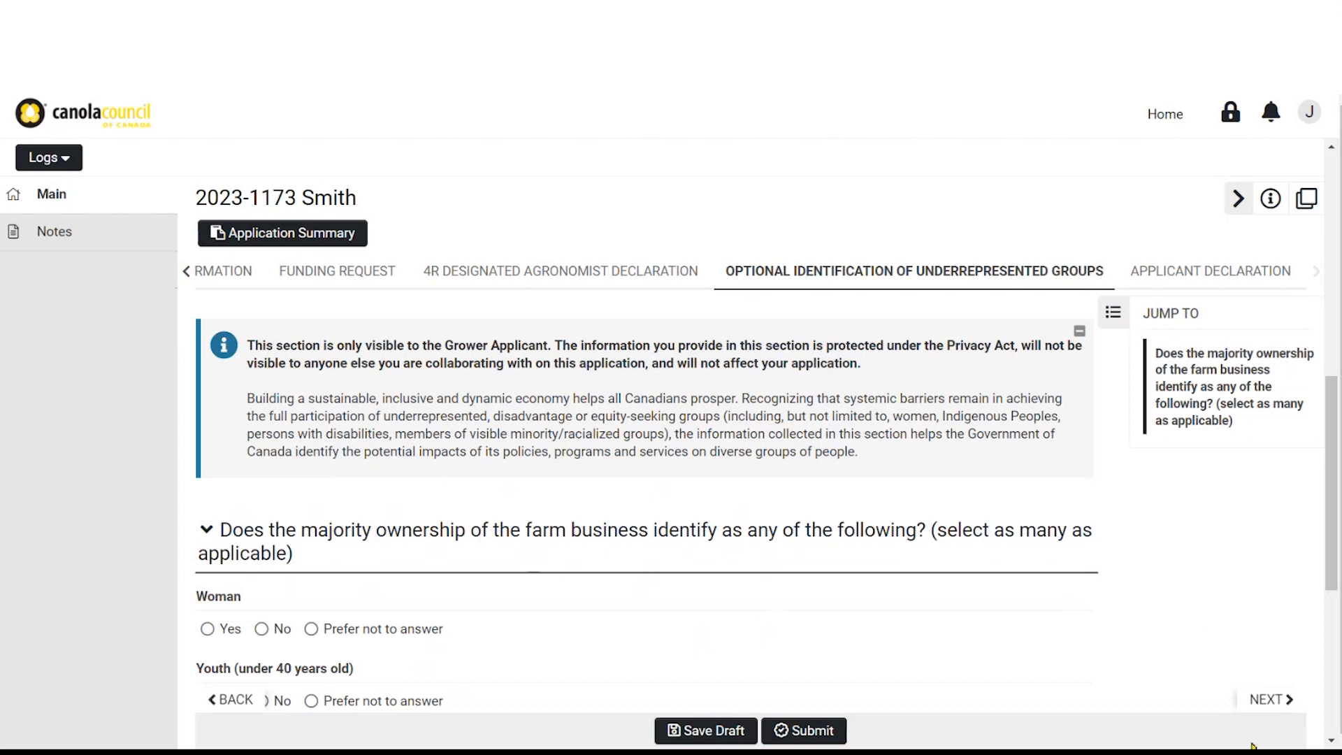
# In Applicant Declaration, confirm the 4R plan is verified, BMP-field combinations are new, and fields get canola
pyautogui.click(1262, 701)
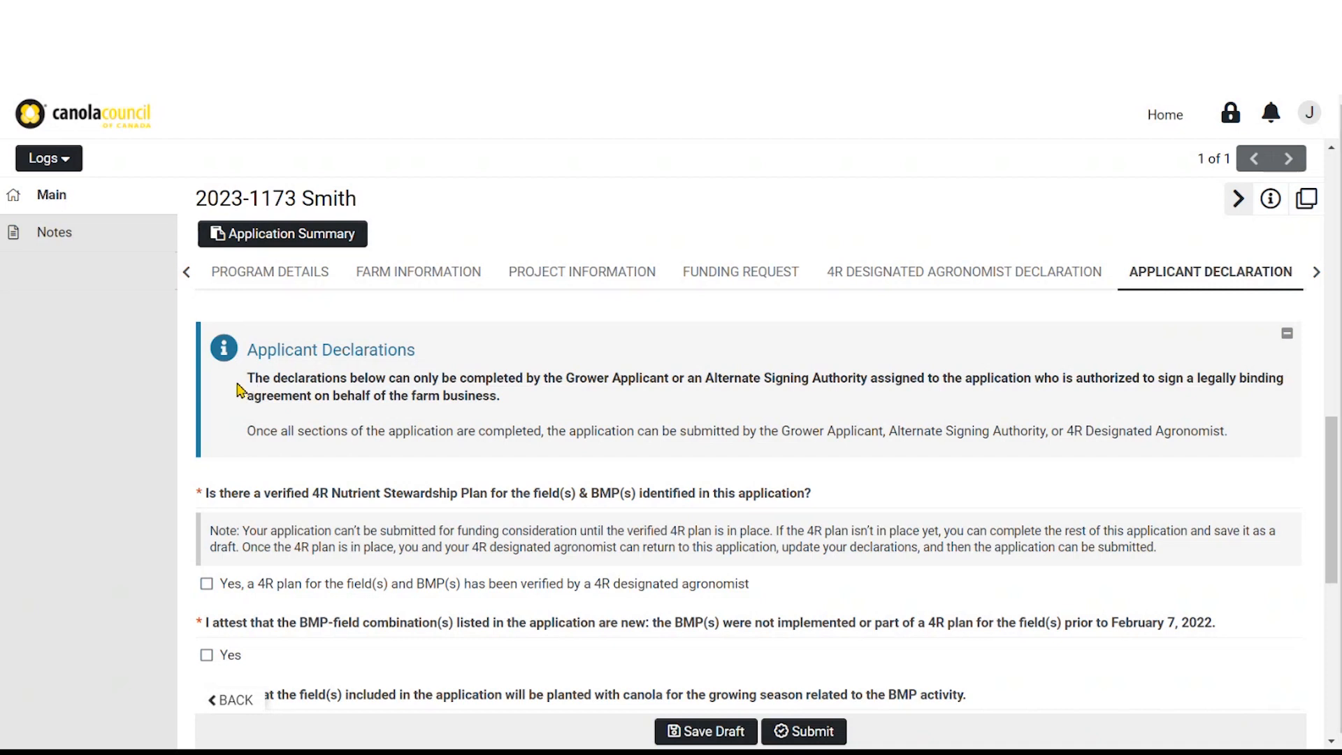
pyautogui.scroll(-1, 186, 377)
pyautogui.click(206, 497)
pyautogui.click(206, 570)
pyautogui.click(207, 641)
# Attest no other OFCAF funding and true information, and accept the liability disclaimer and program terms
pyautogui.scroll(-1, 210, 646)
pyautogui.scroll(-2, 212, 652)
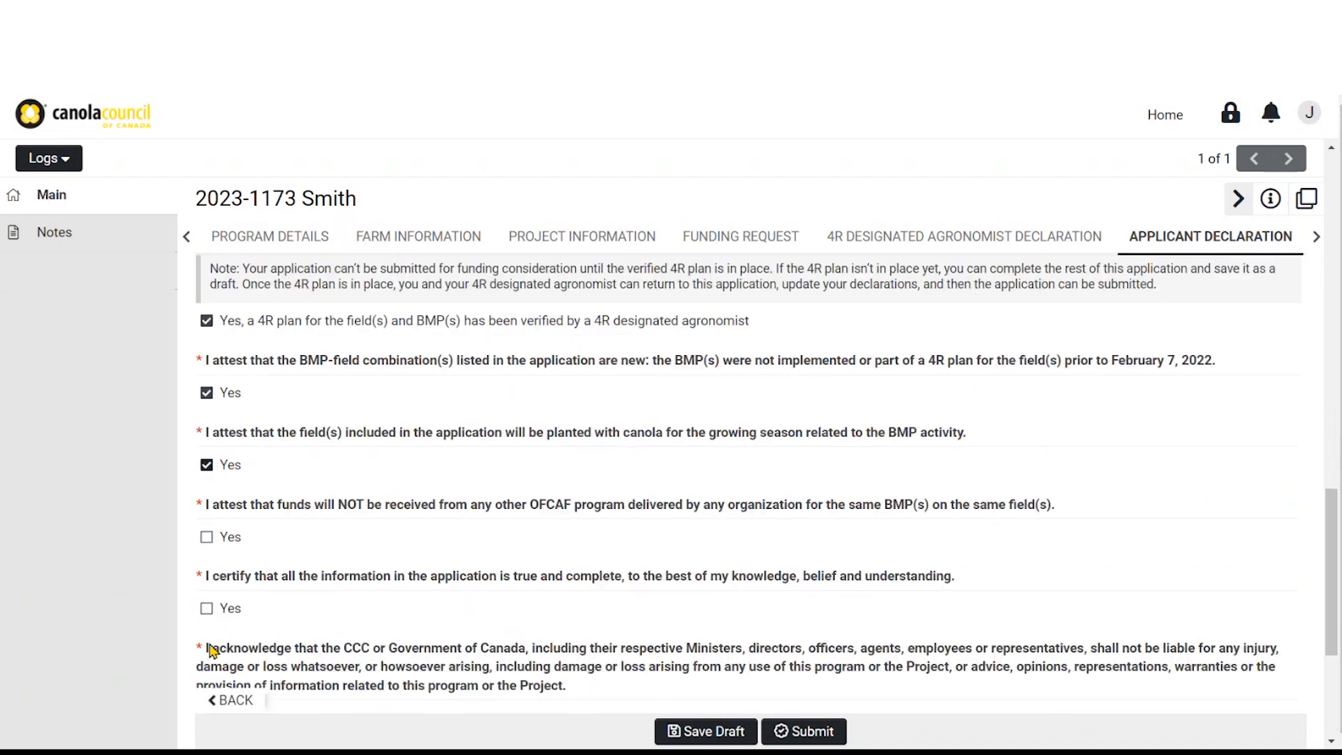
pyautogui.click(207, 448)
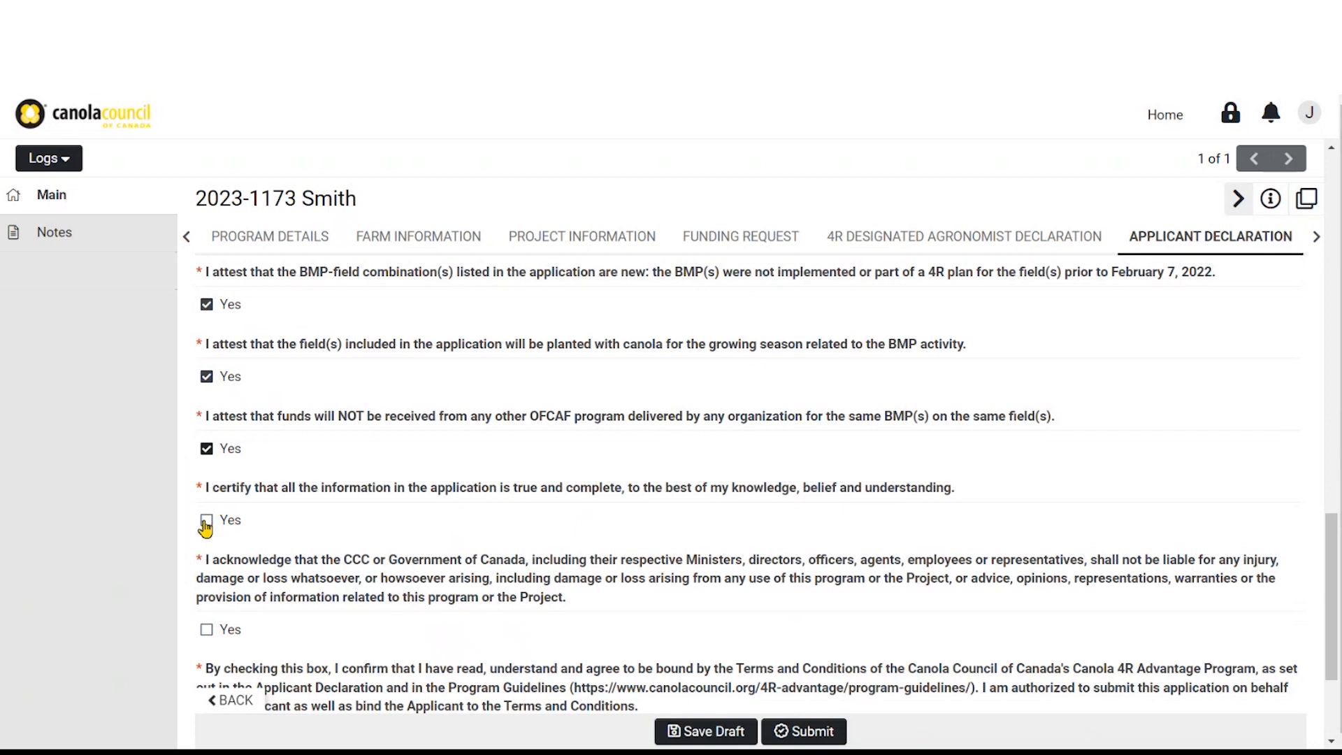
pyautogui.click(206, 520)
pyautogui.click(206, 629)
pyautogui.scroll(-2, 208, 632)
pyautogui.click(206, 605)
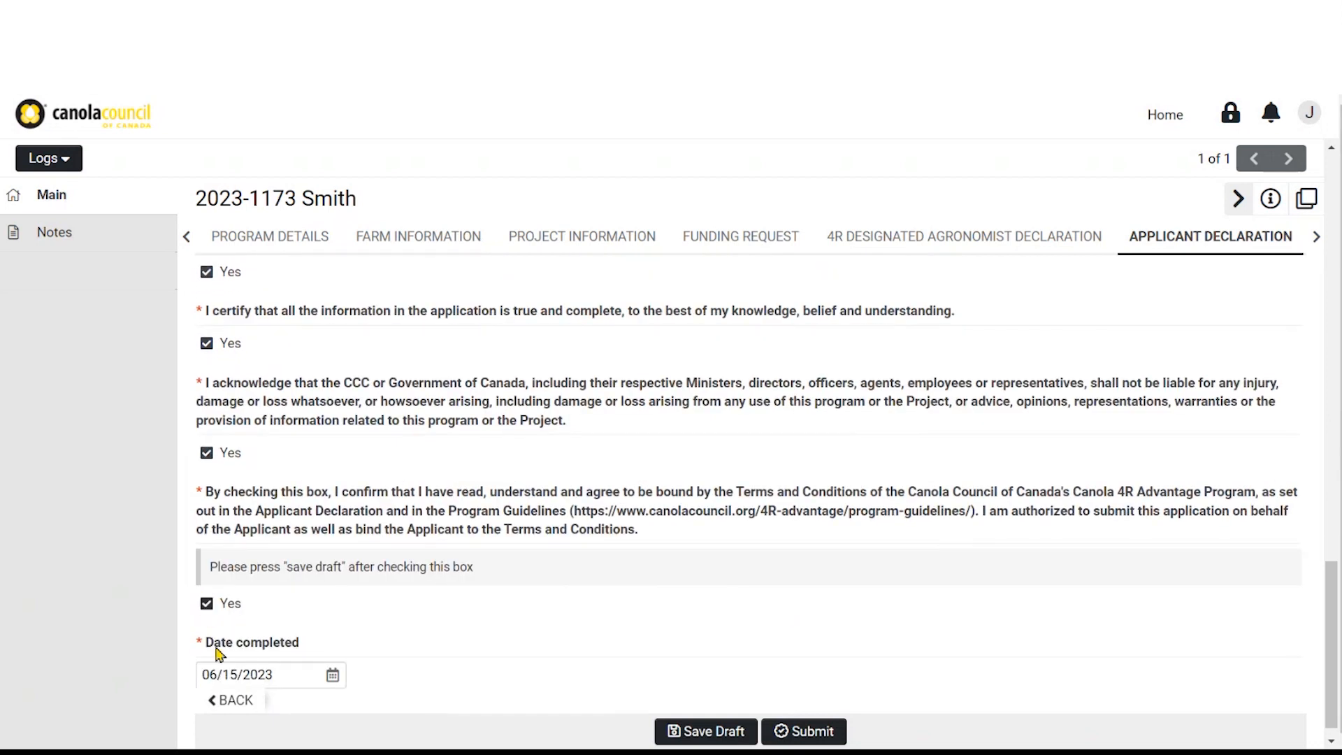
# Submit the application and confirm the submission with YES in the alert
pyautogui.scroll(-1, 208, 611)
pyautogui.click(798, 734)
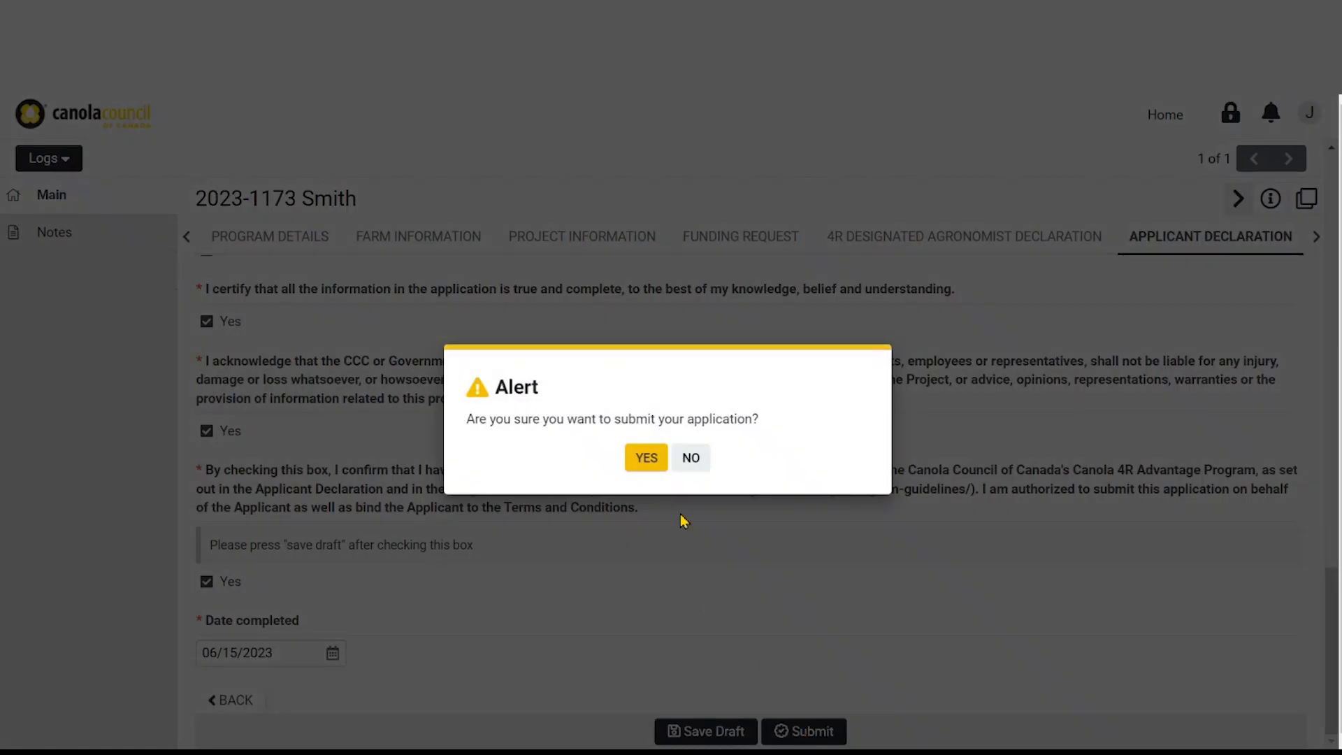
pyautogui.click(646, 457)
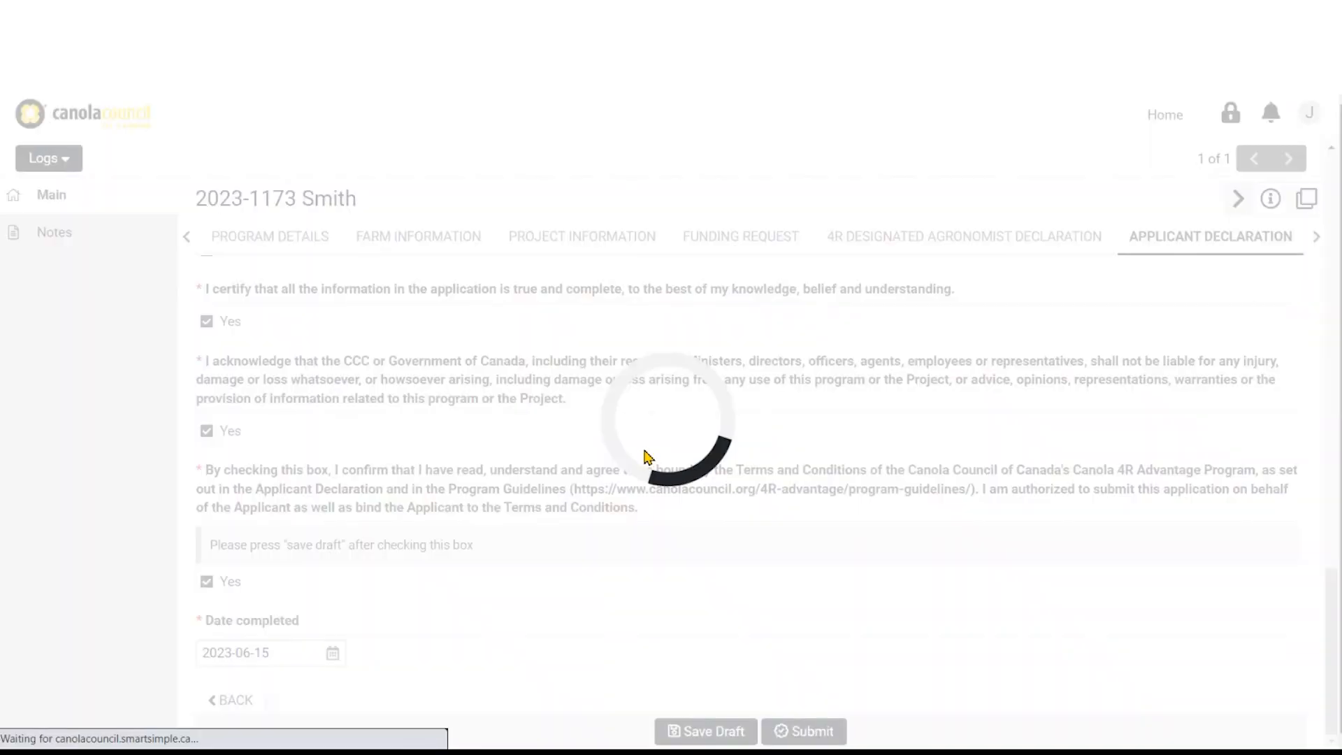